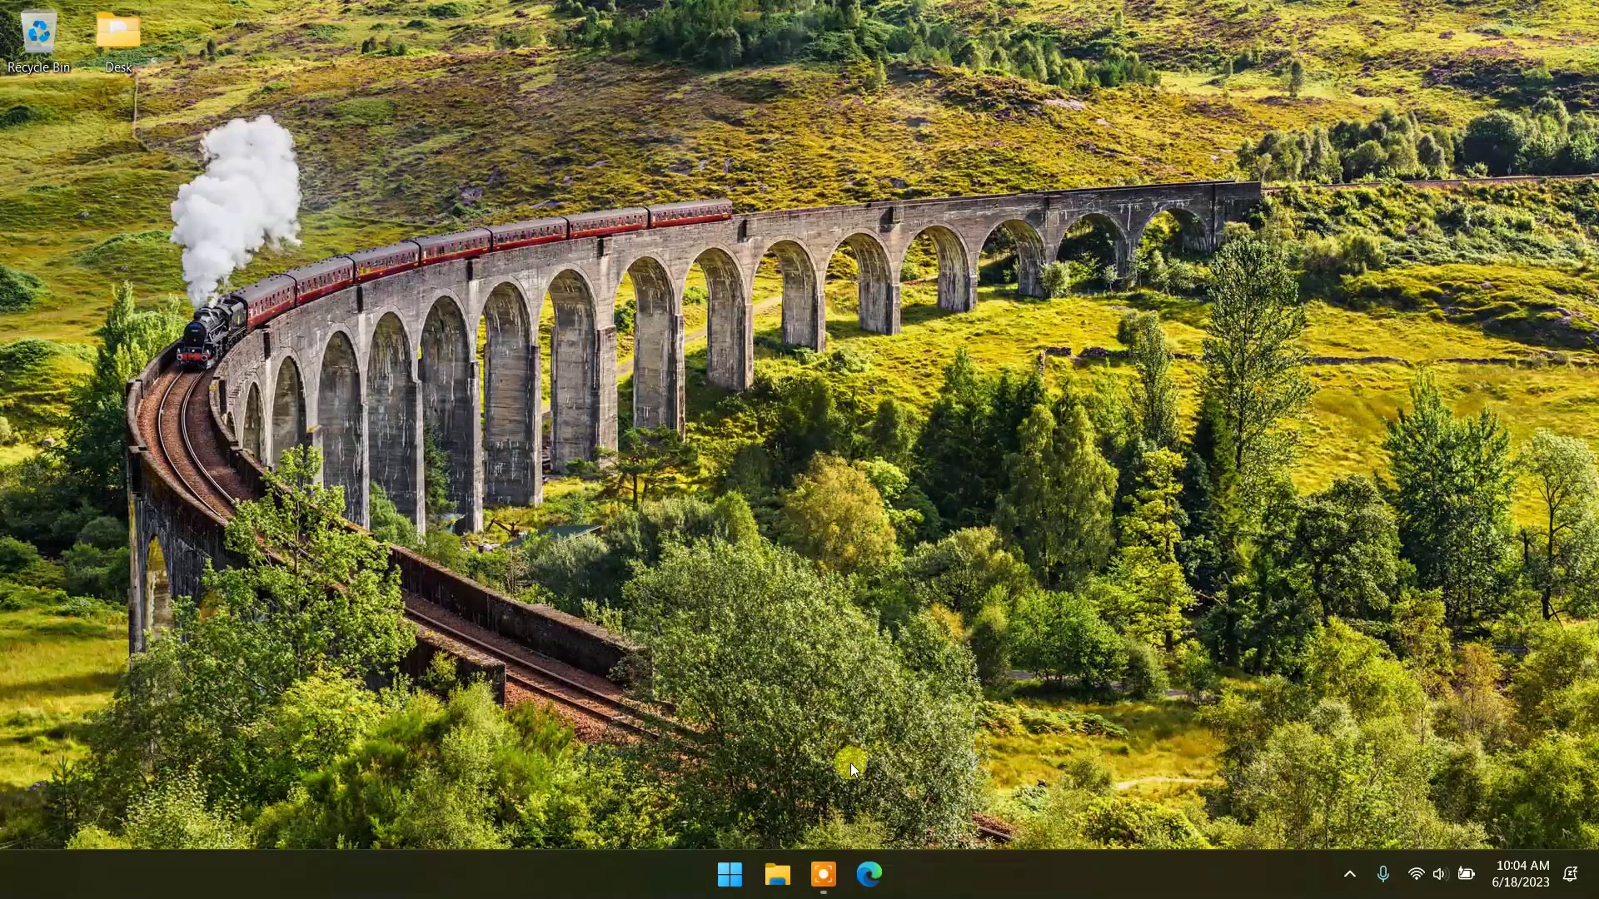
Step: Launch Edge and search the web for 'crystal disk info'
left_click(868, 874)
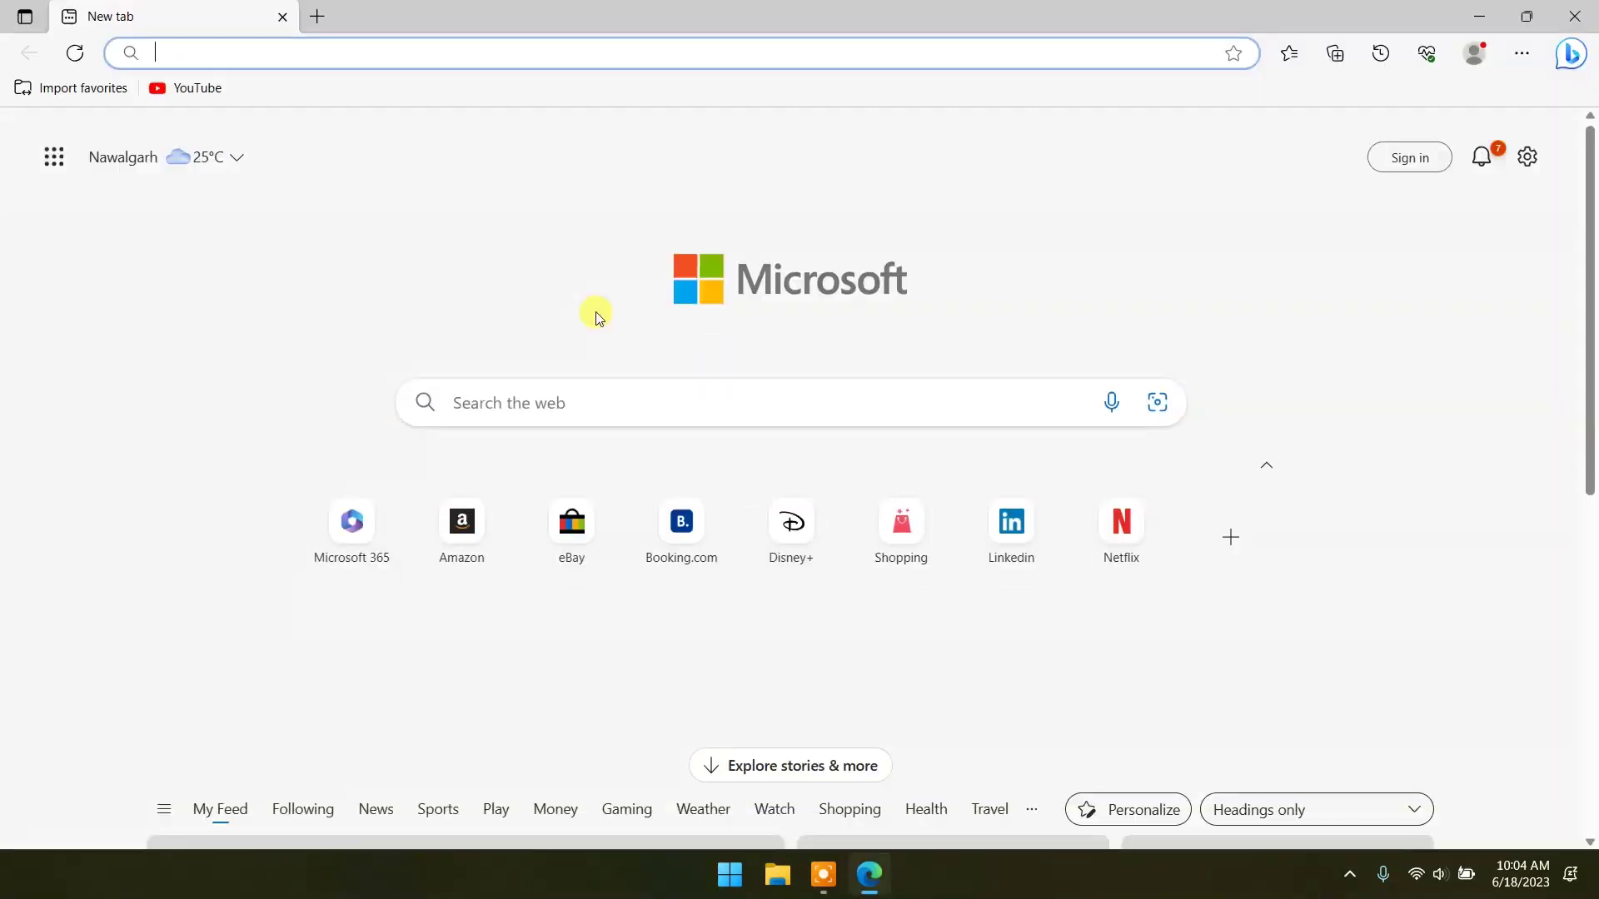
left_click(466, 407)
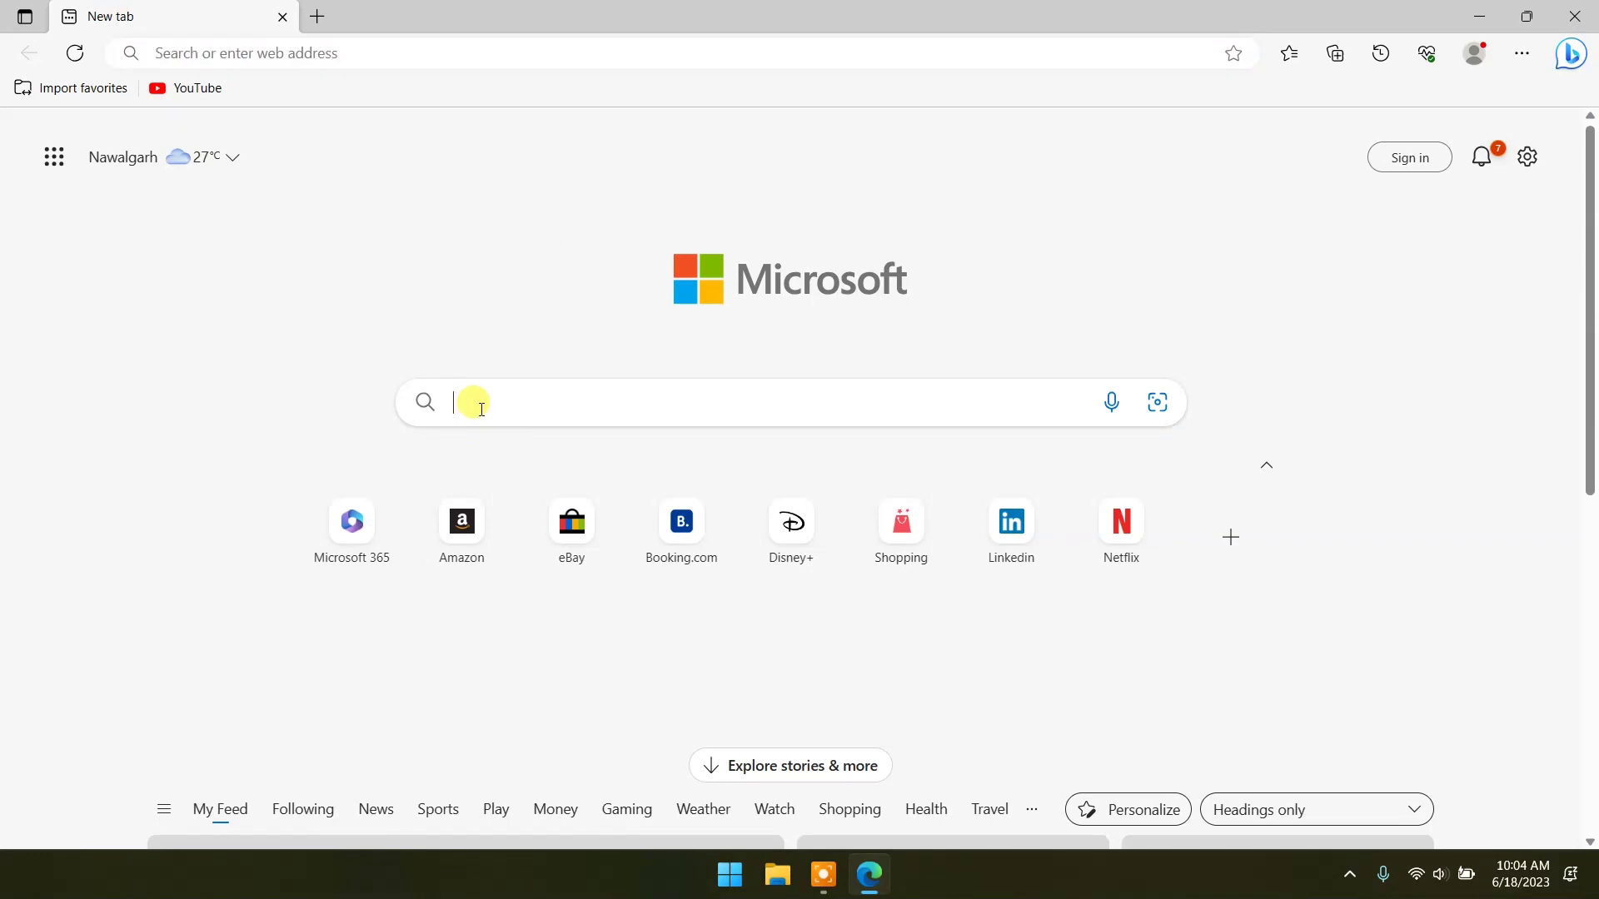
type("crysta")
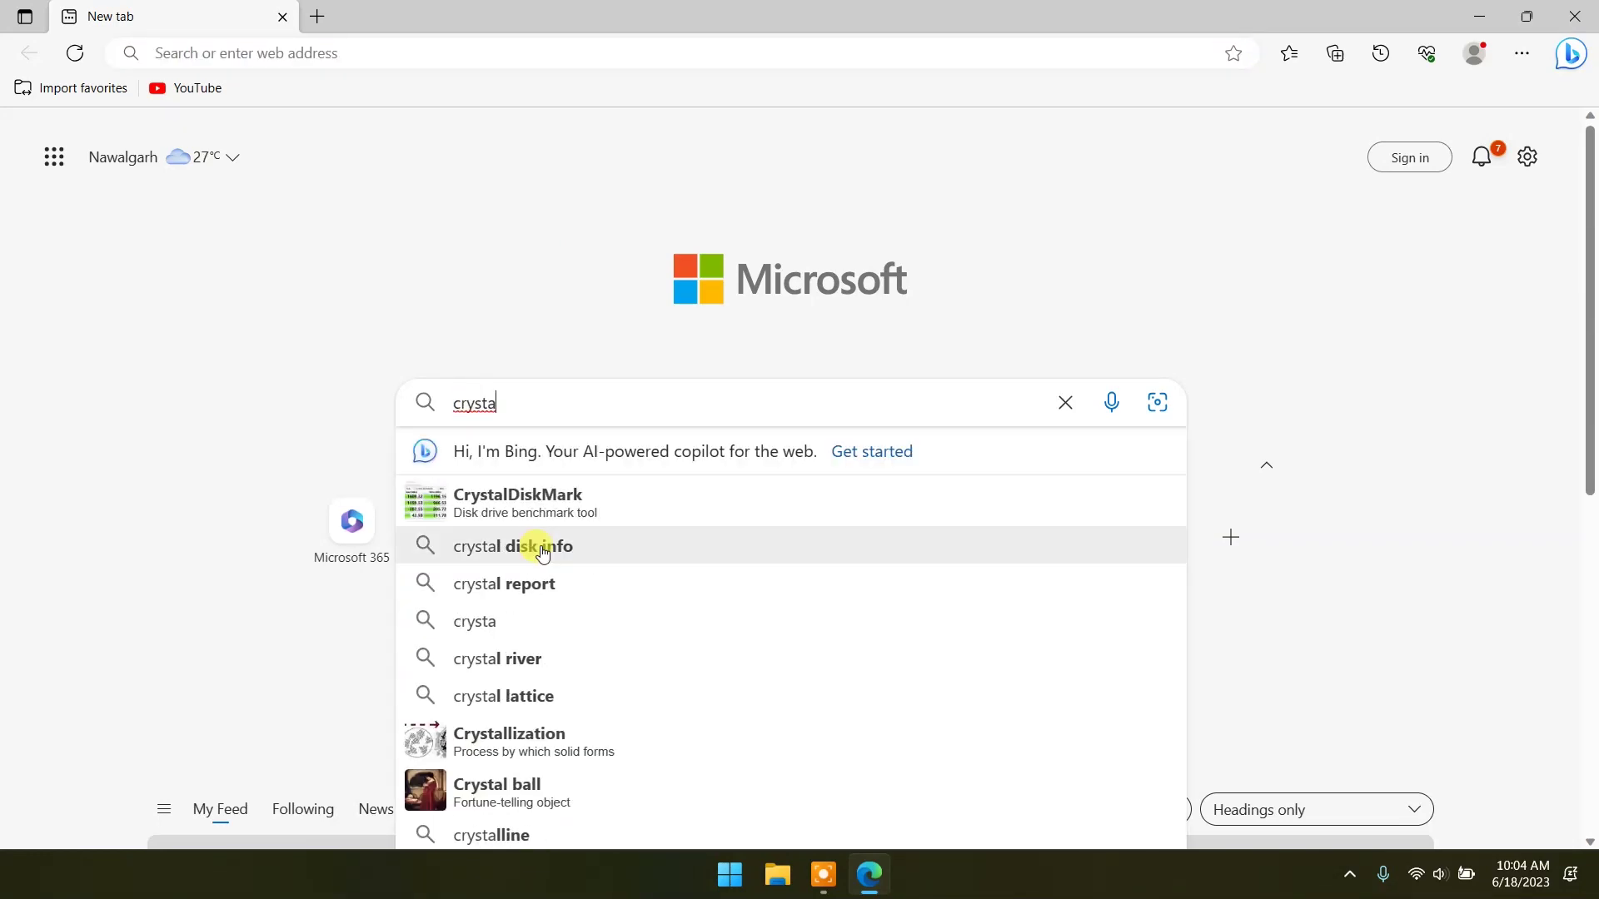
left_click(542, 547)
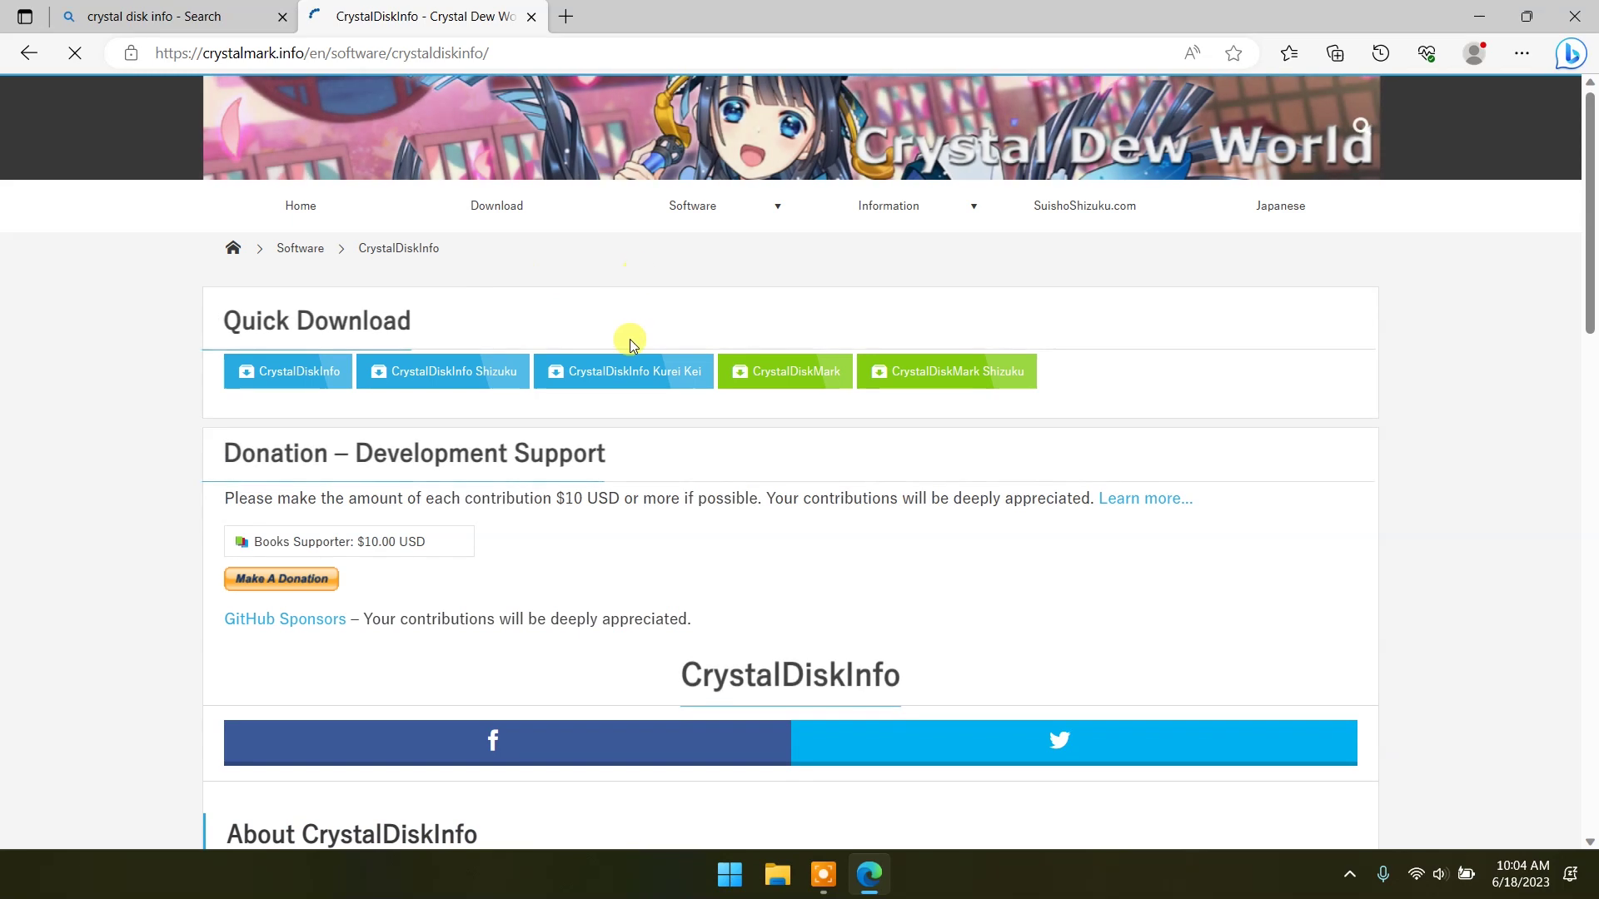
Step: Download the CrystalDiskInfo Standard Edition ZIP (XP-) from crystalmark.info
scroll(702, 442, "down", 2)
scroll(703, 442, "down", 9)
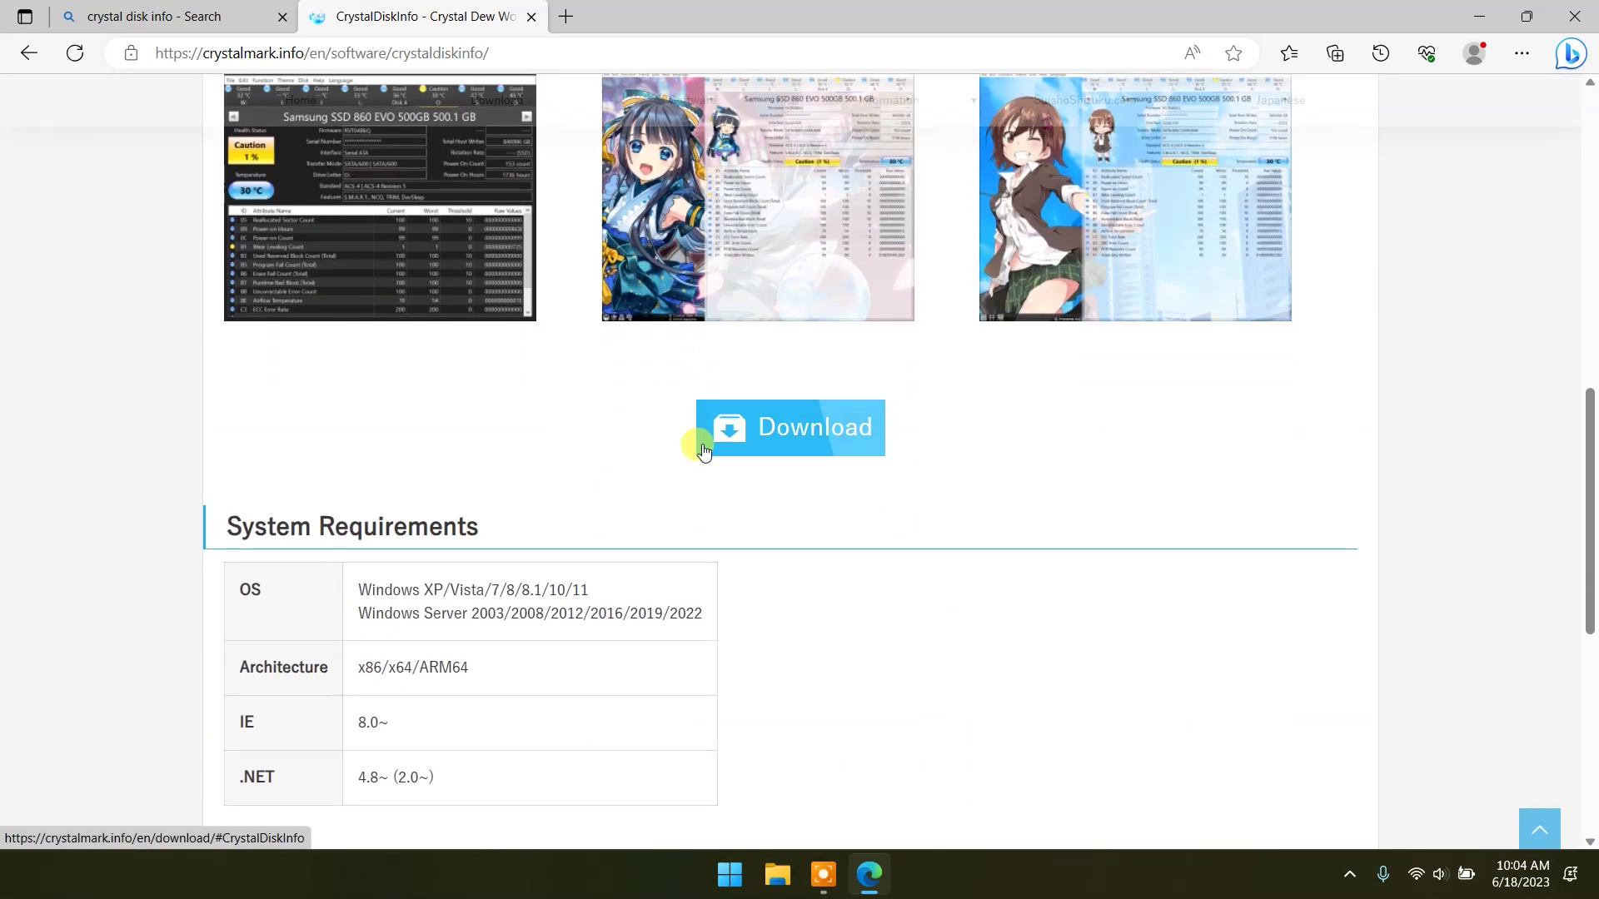
left_click(787, 435)
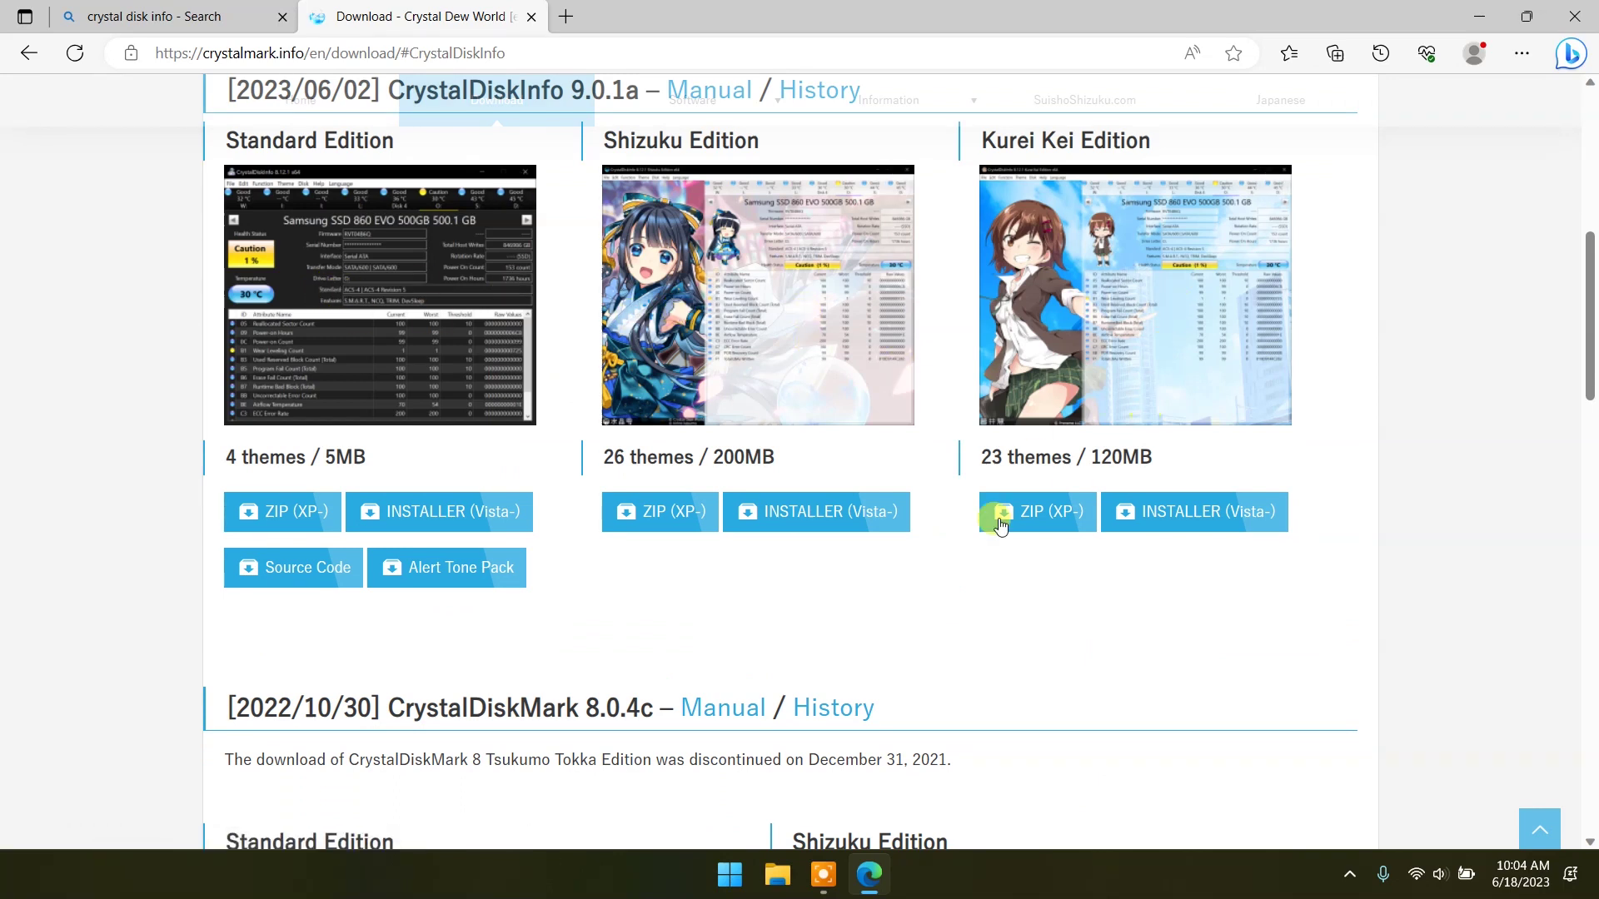
left_click(268, 511)
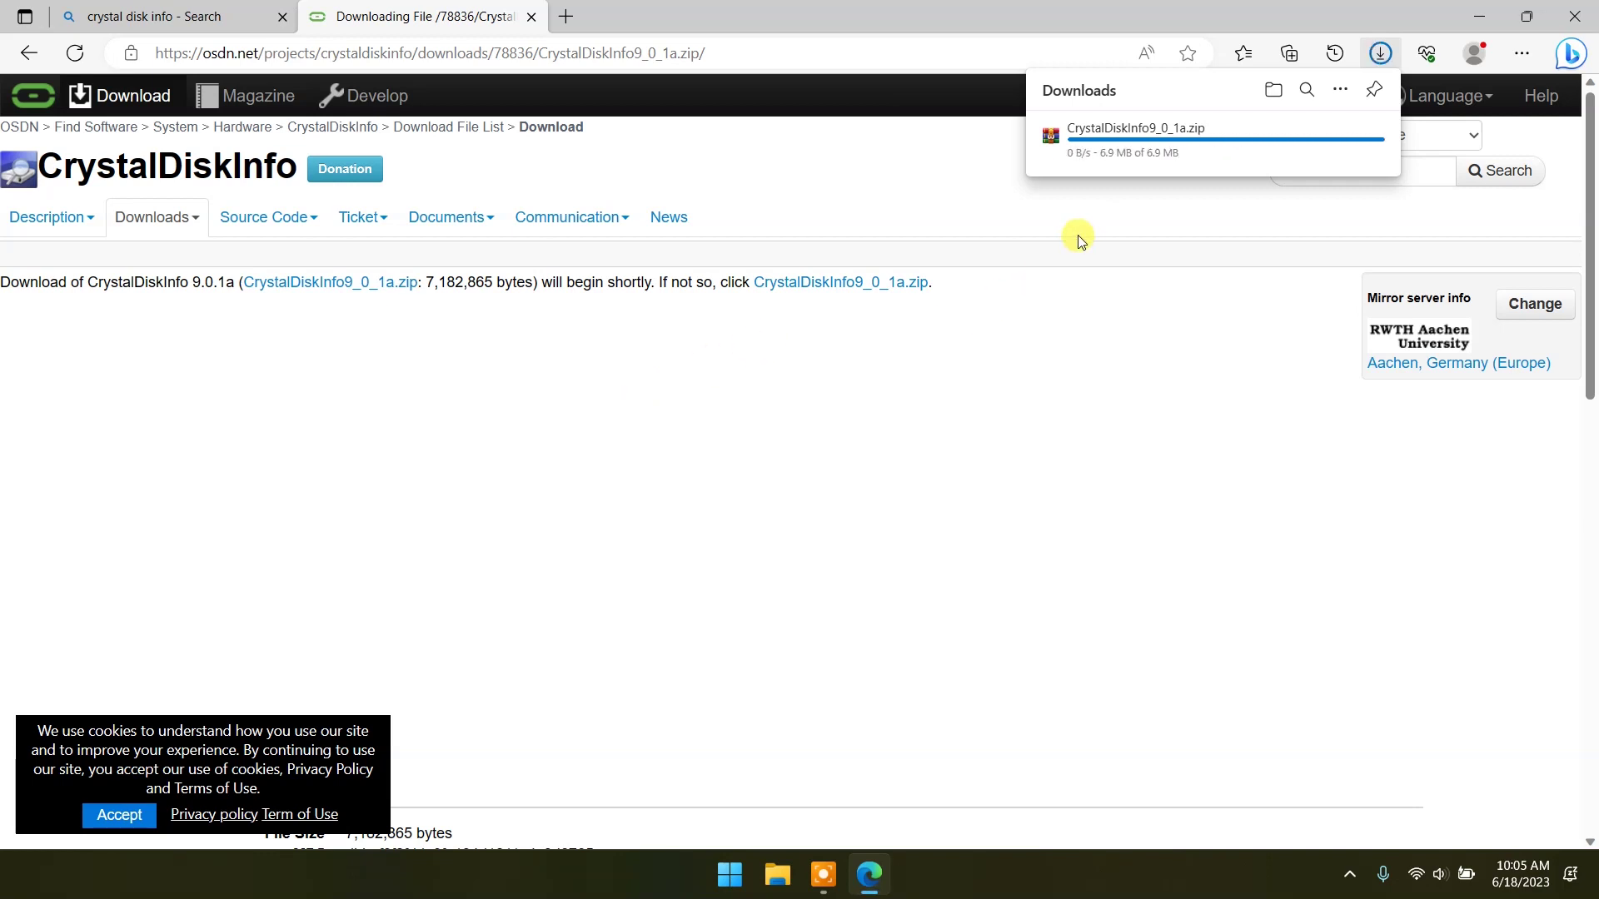
Step: Open the downloaded CrystalDiskInfo zip from Downloads in WinRAR
left_click(1273, 90)
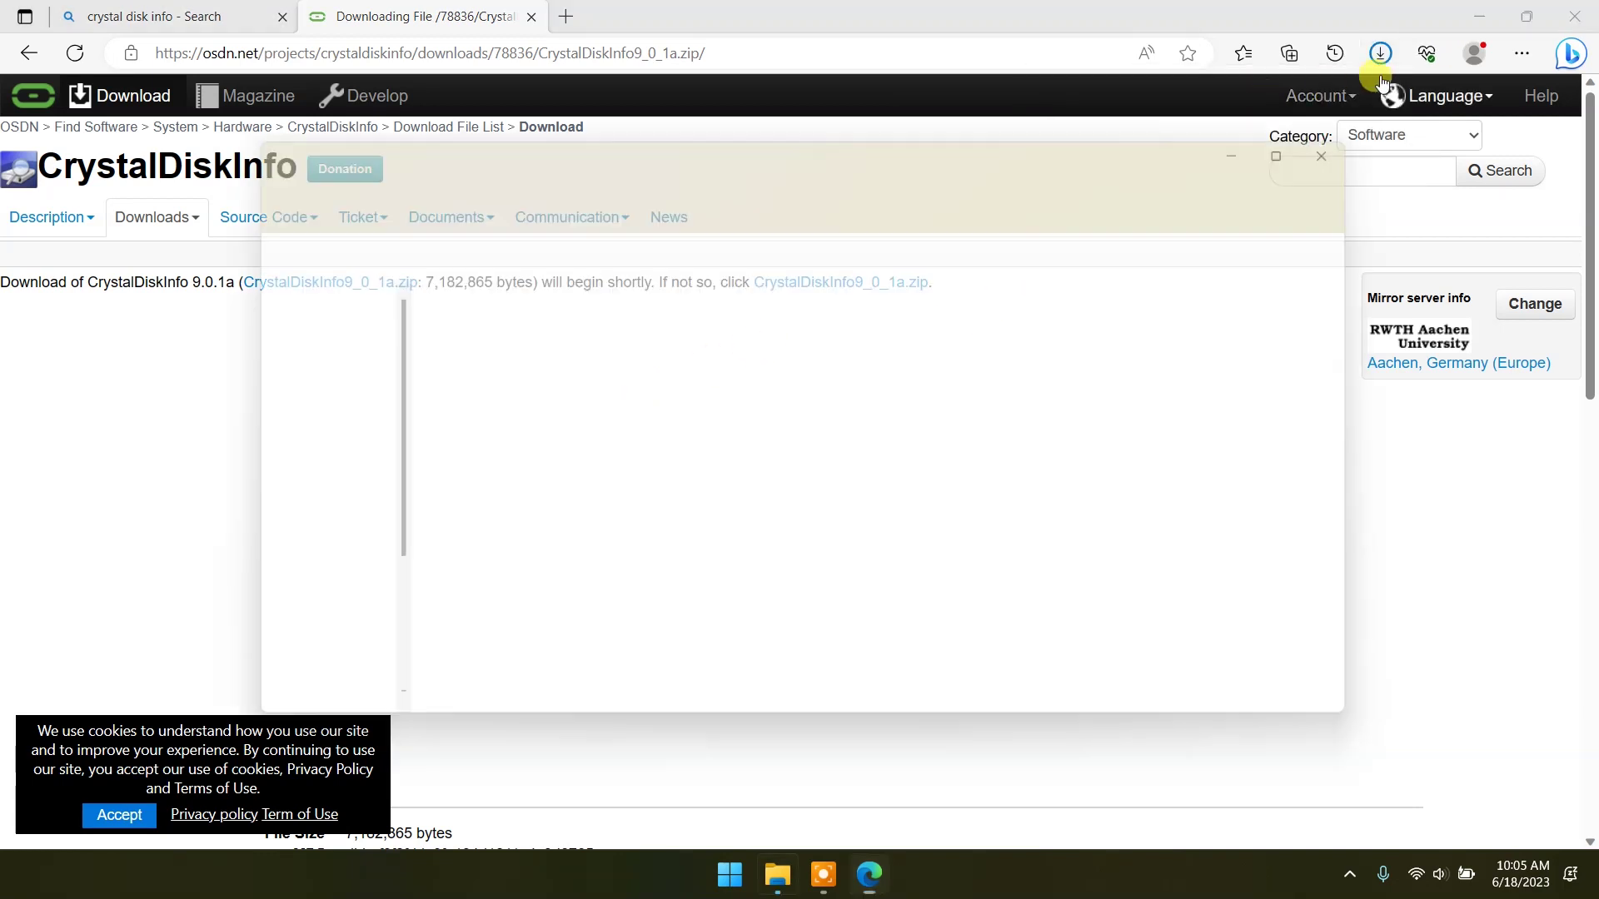
left_click(1479, 17)
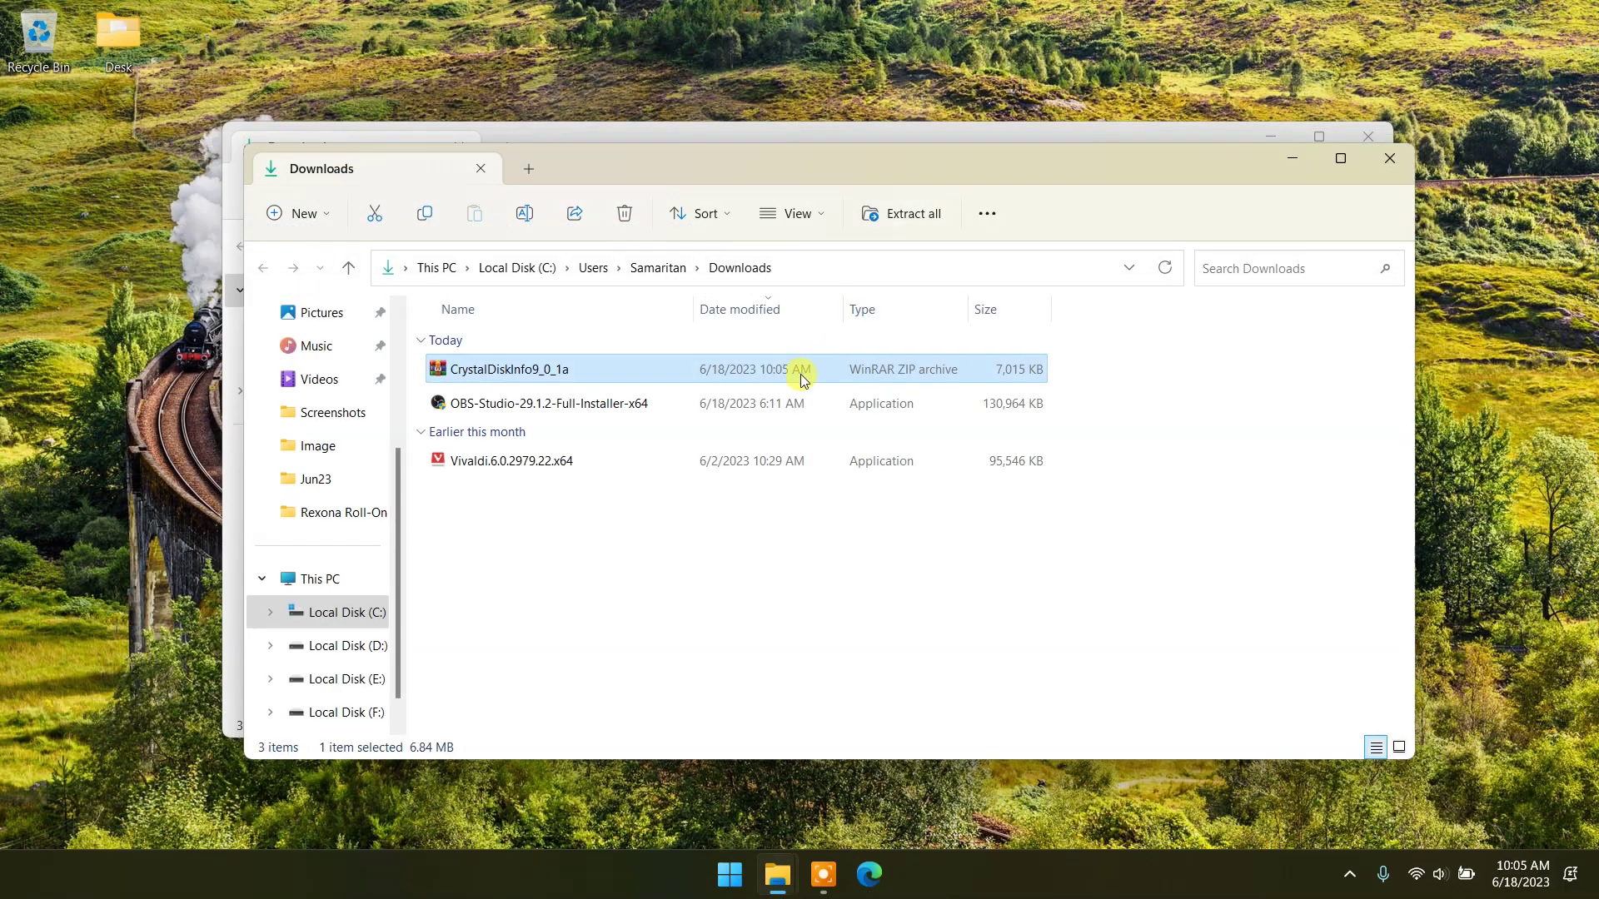
double_click(540, 368)
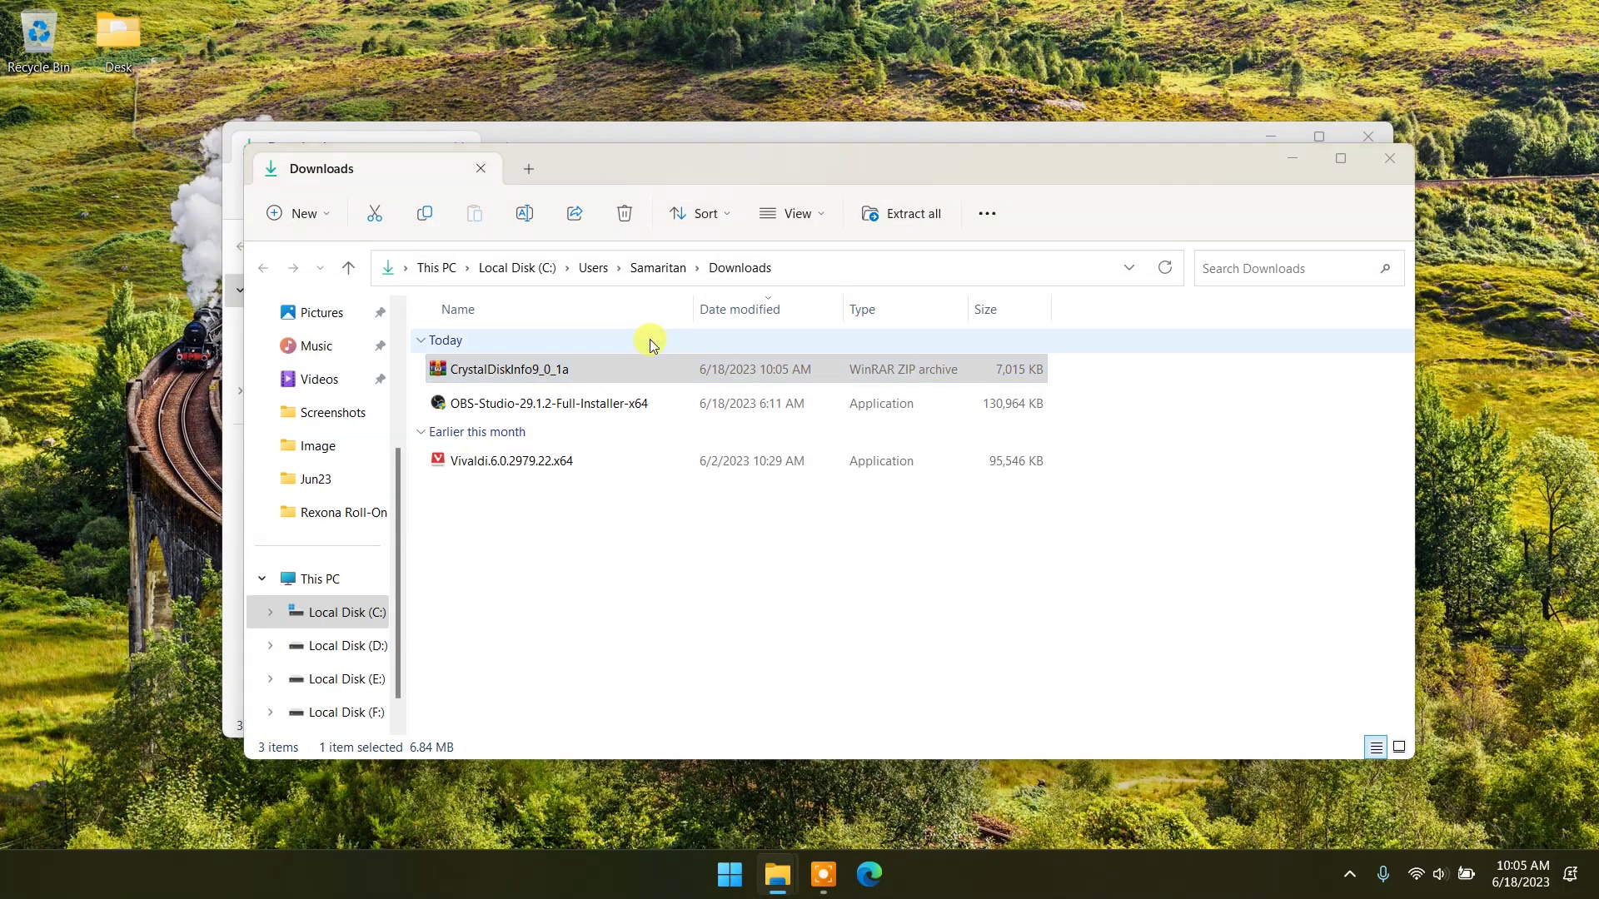
left_click_drag(398, 153, 906, 172)
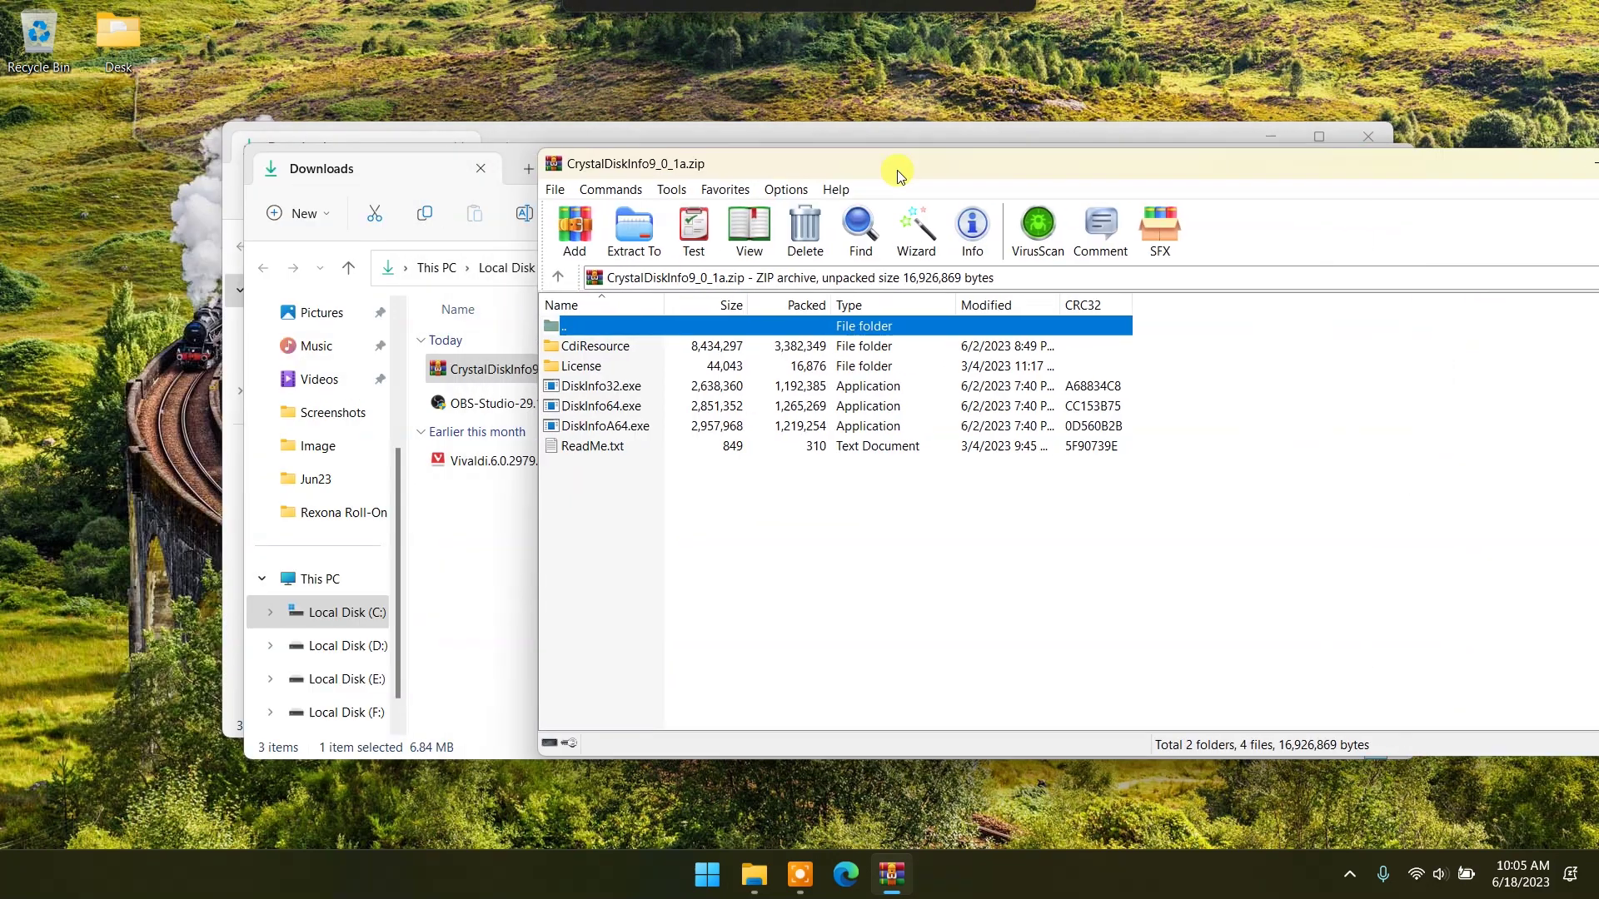
left_click(481, 173)
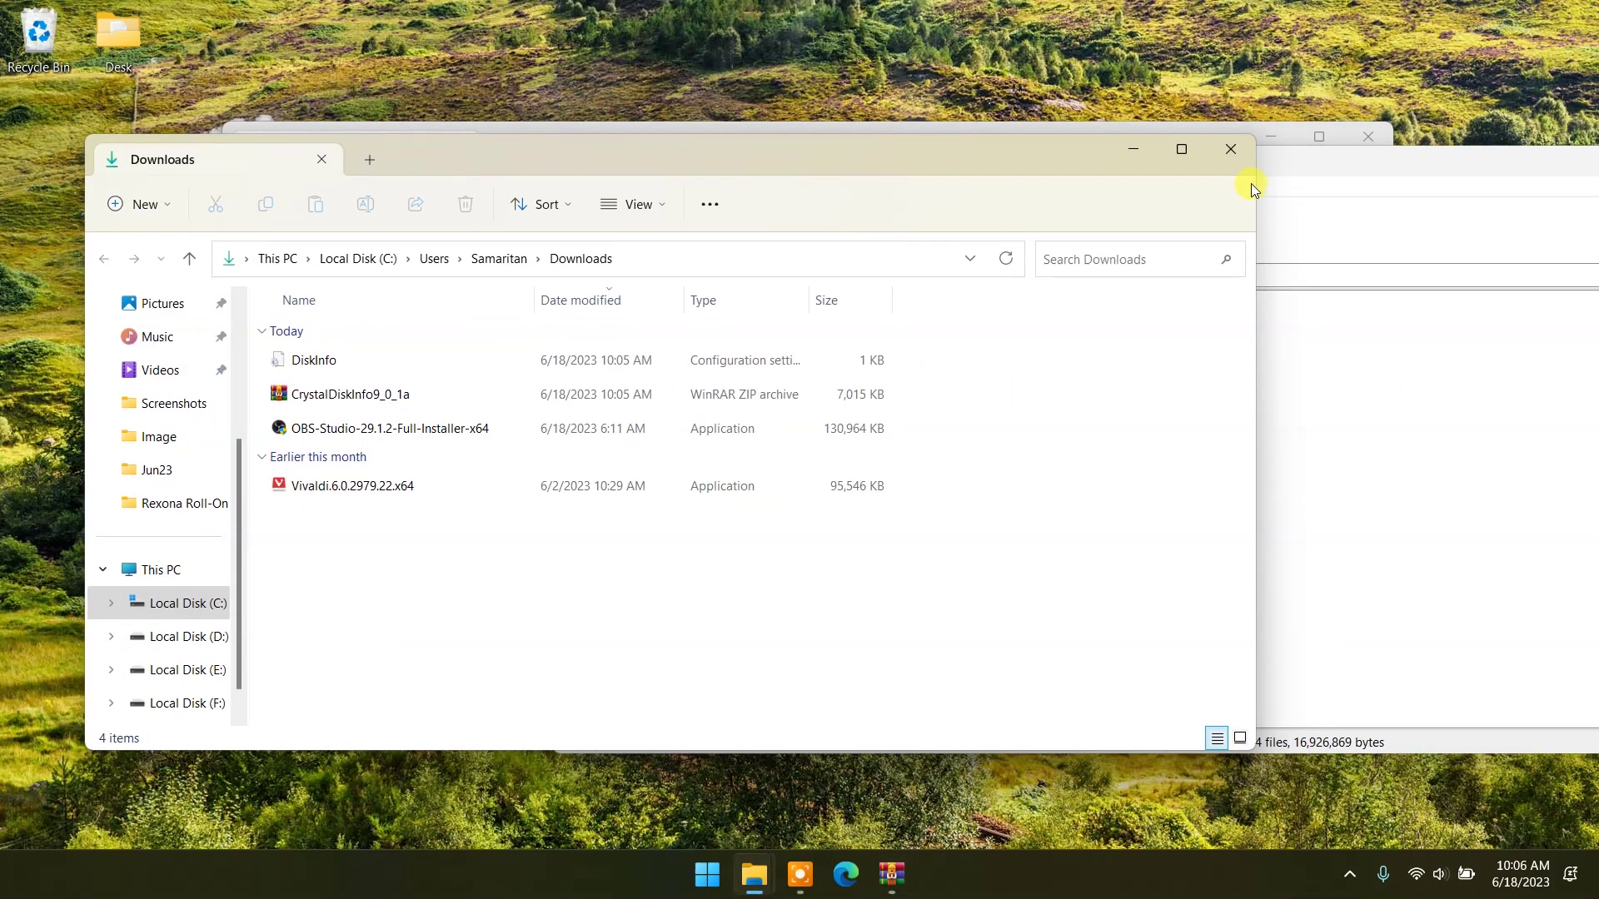
Step: Drag all archive files into Downloads, close WinRAR and select DiskInfo64
mouse_move(783, 500)
left_mouse_down()
mouse_move(681, 380)
mouse_move(662, 320)
left_mouse_up()
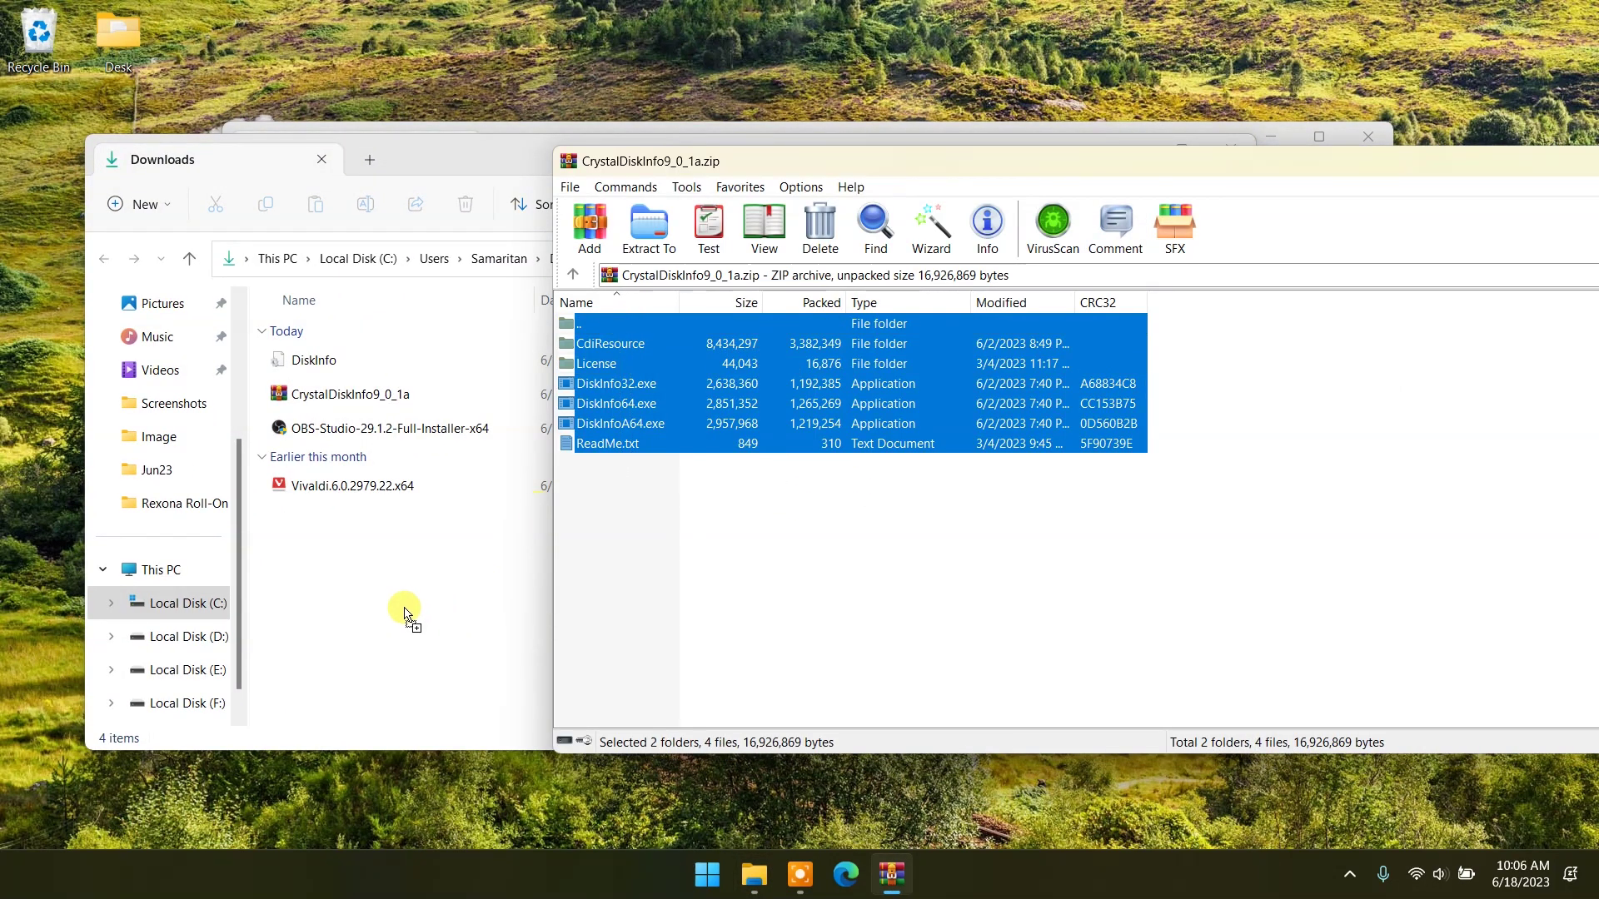
left_click_drag(660, 416, 408, 612)
left_click(388, 578)
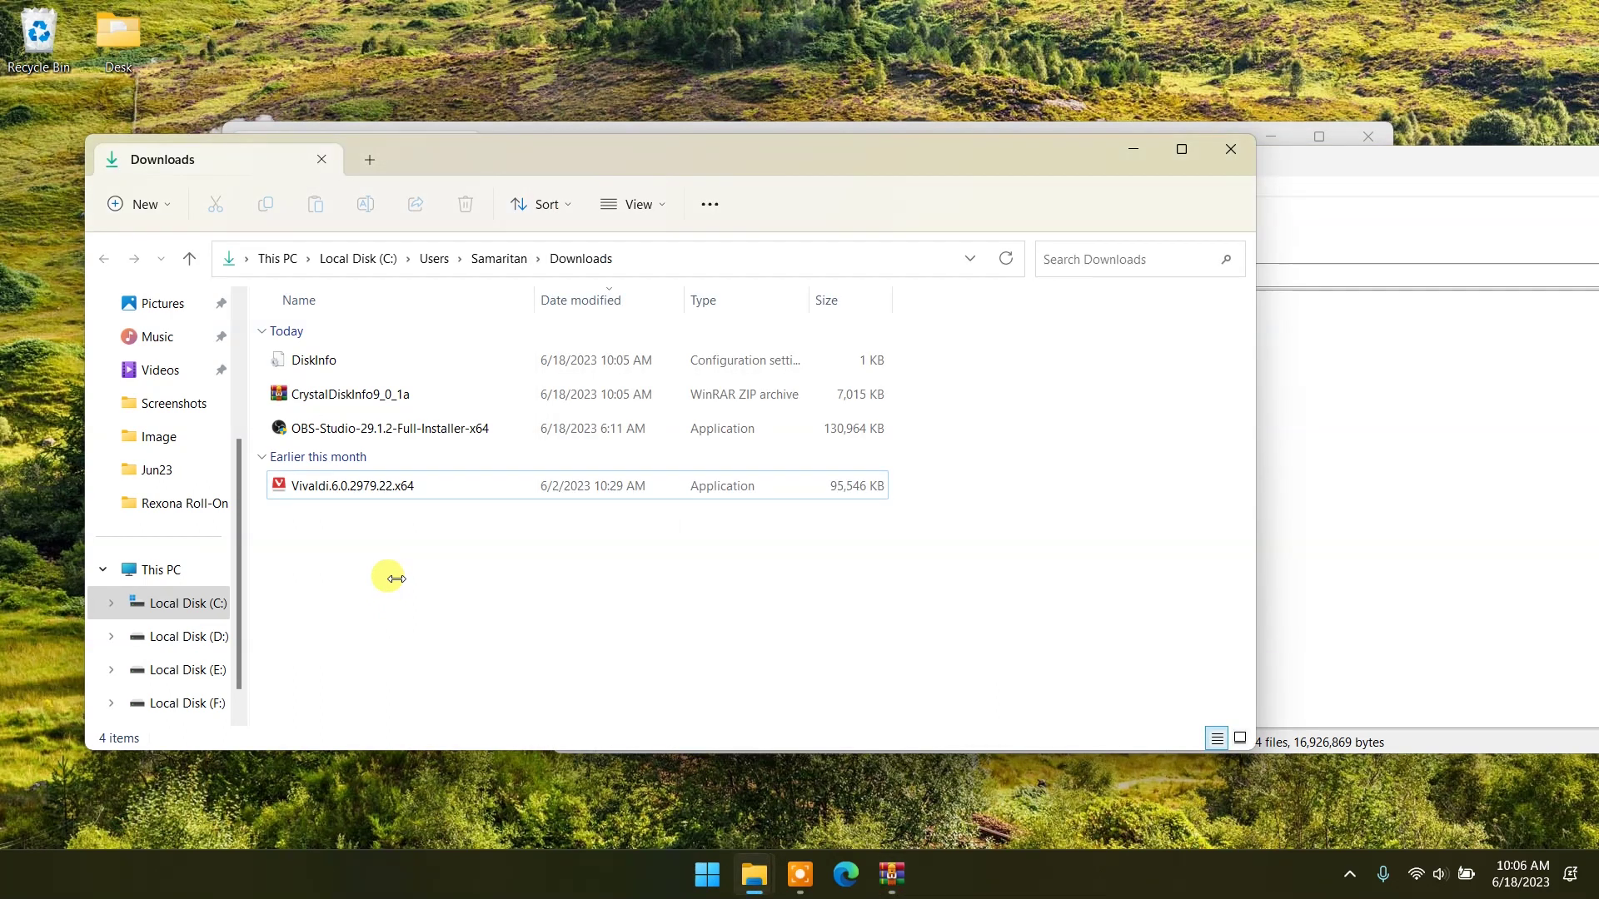
left_click(1517, 197)
left_click(1342, 163)
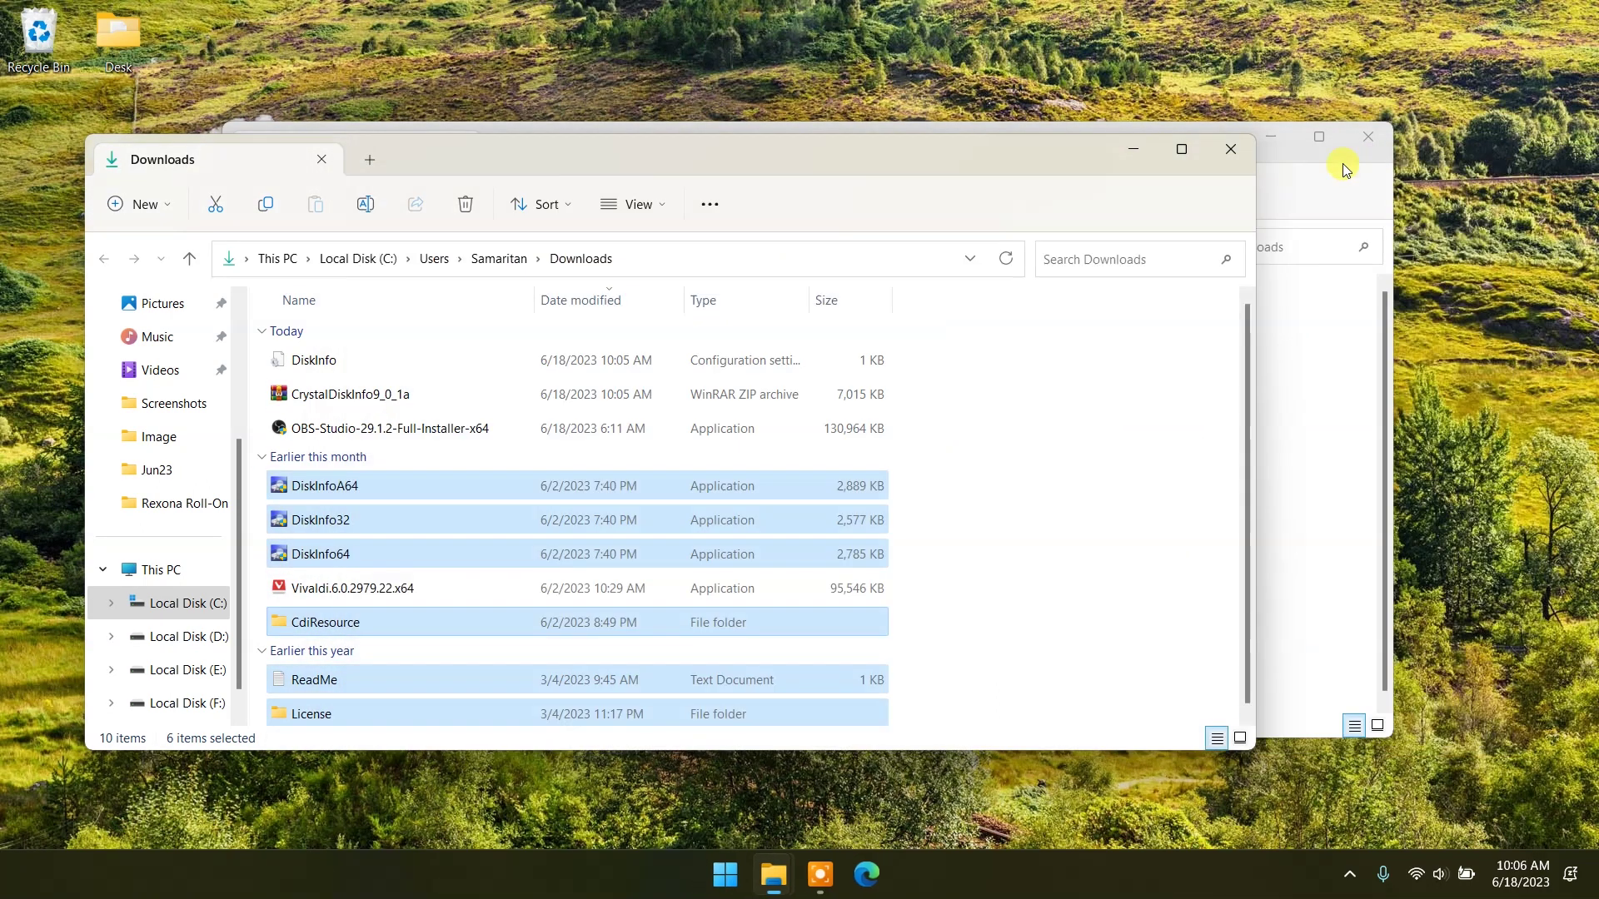
left_click(1053, 564)
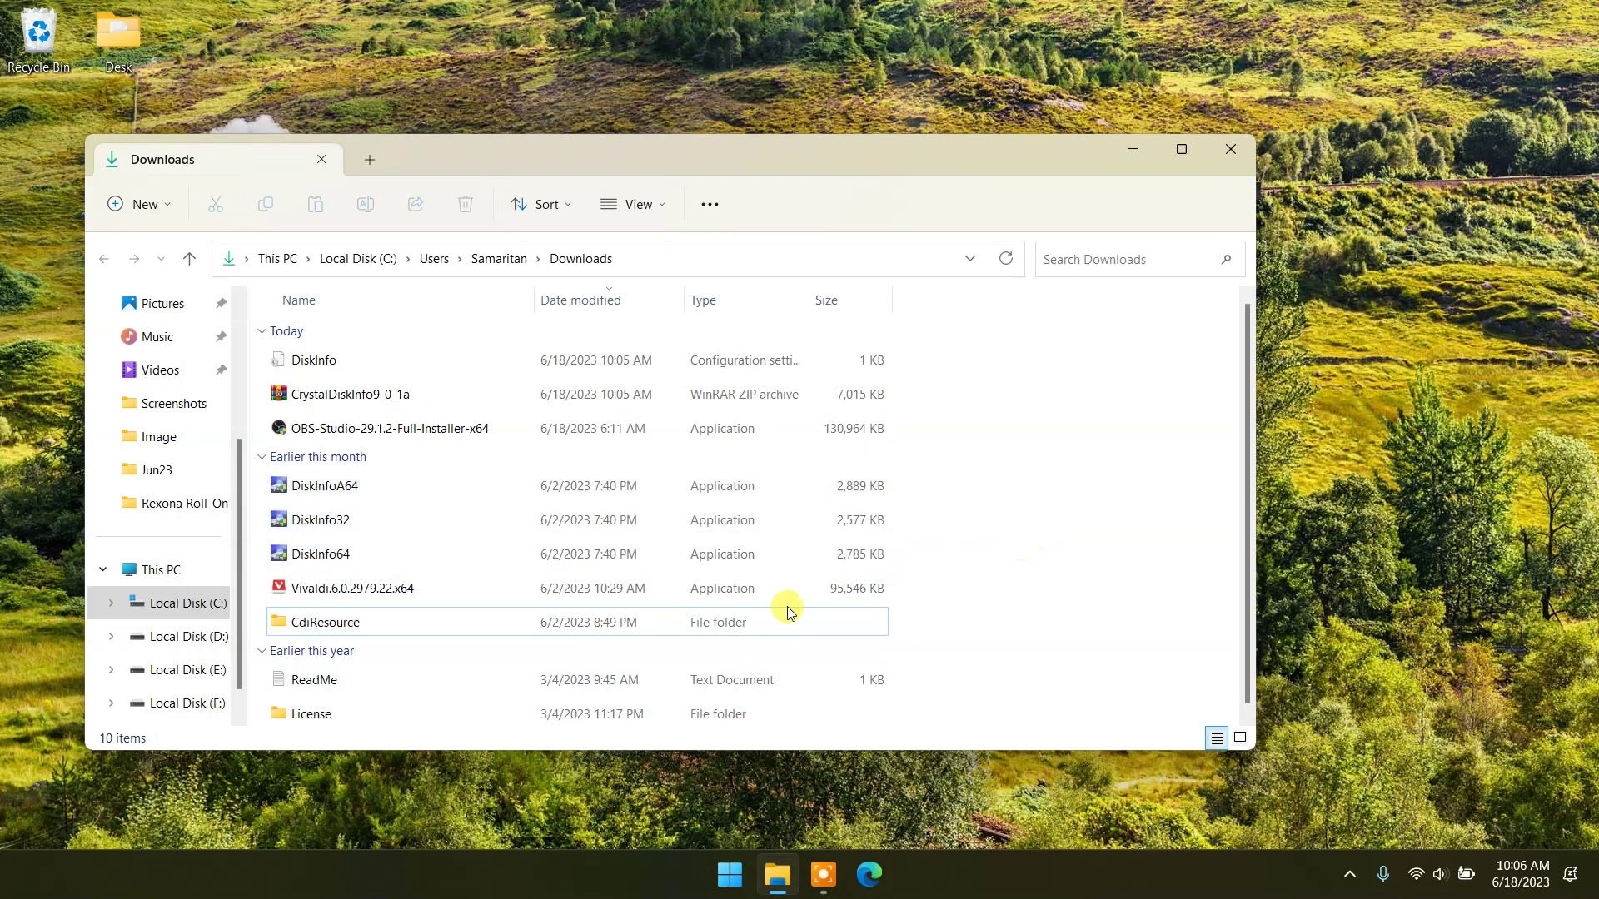
left_click(348, 556)
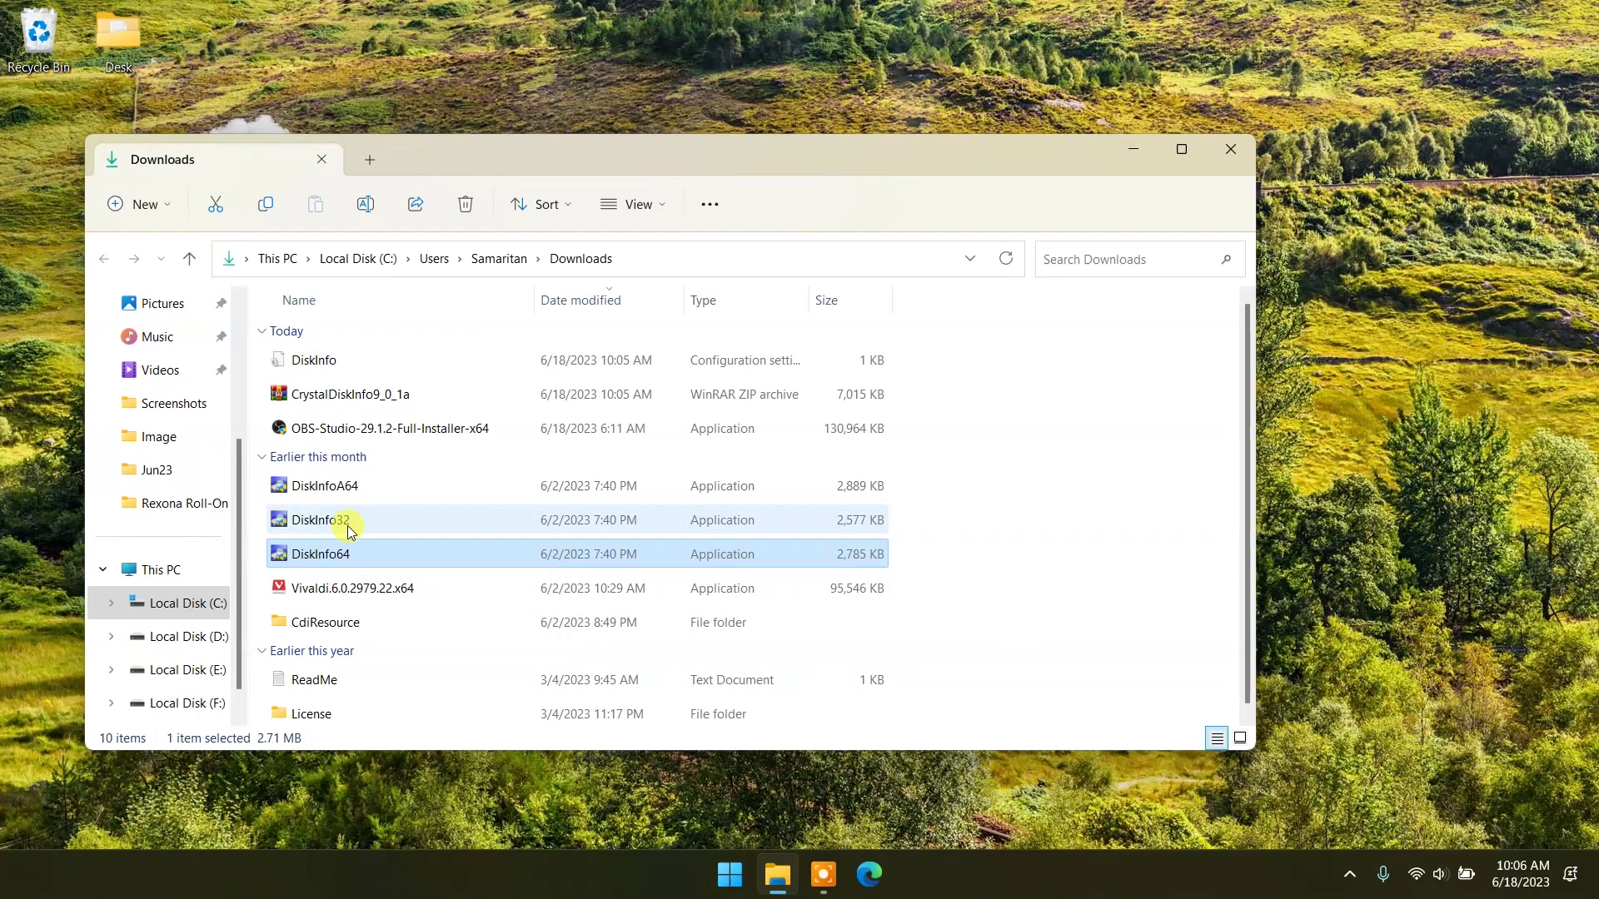
Step: Launch DiskInfo64 to show the Samsung SSD 980 at Good, 99% health
double_click(358, 556)
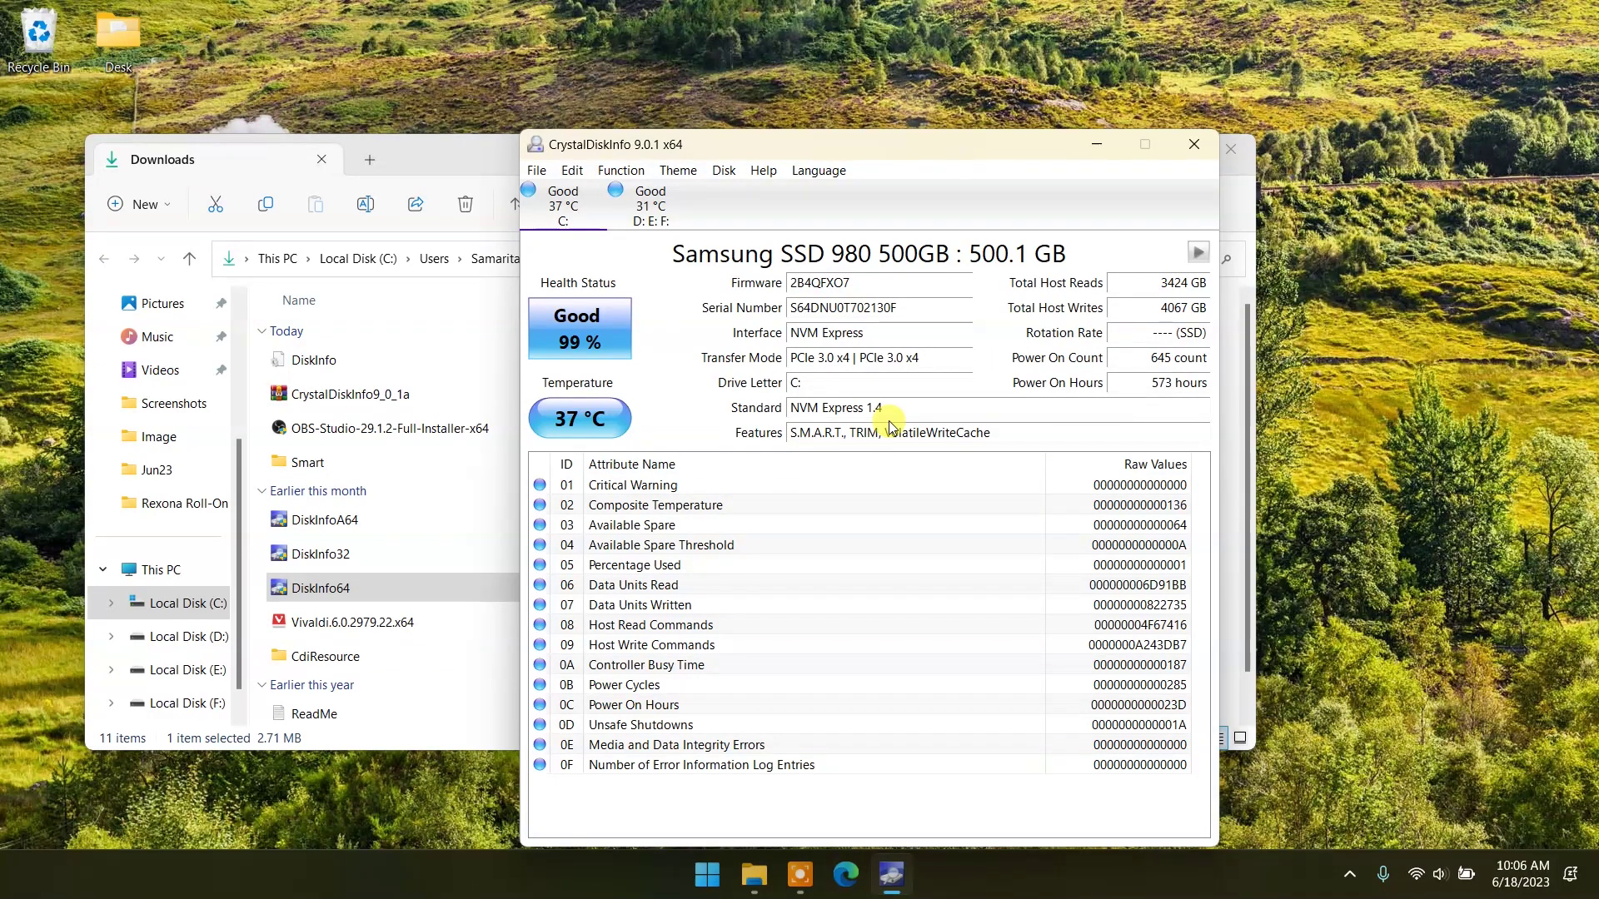
left_click(1136, 158)
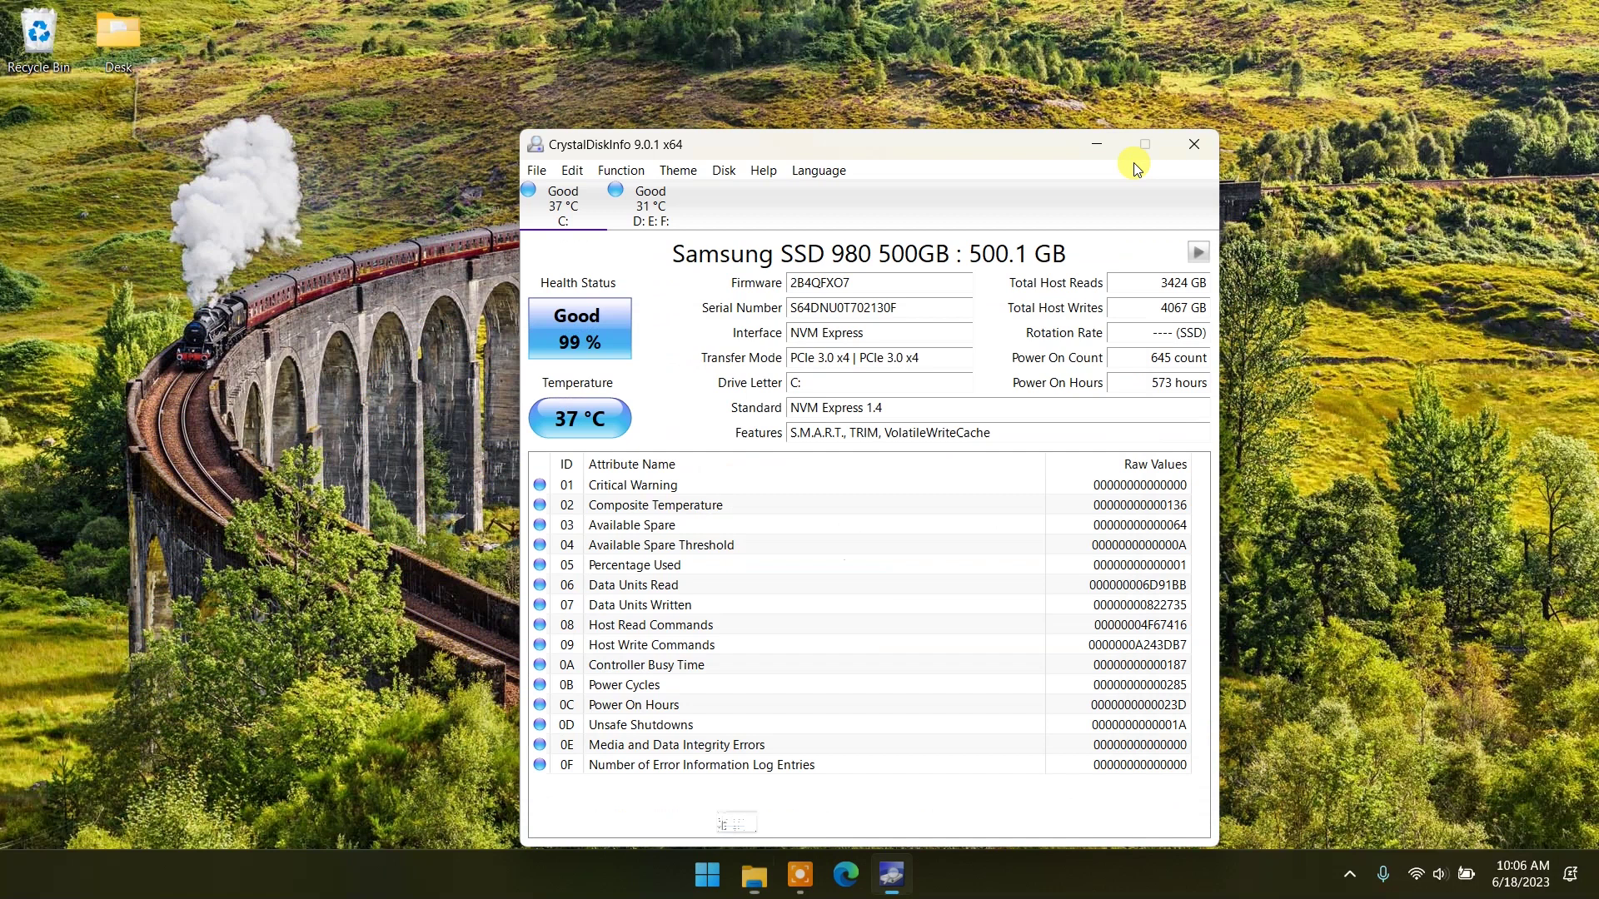
left_click_drag(762, 148, 703, 73)
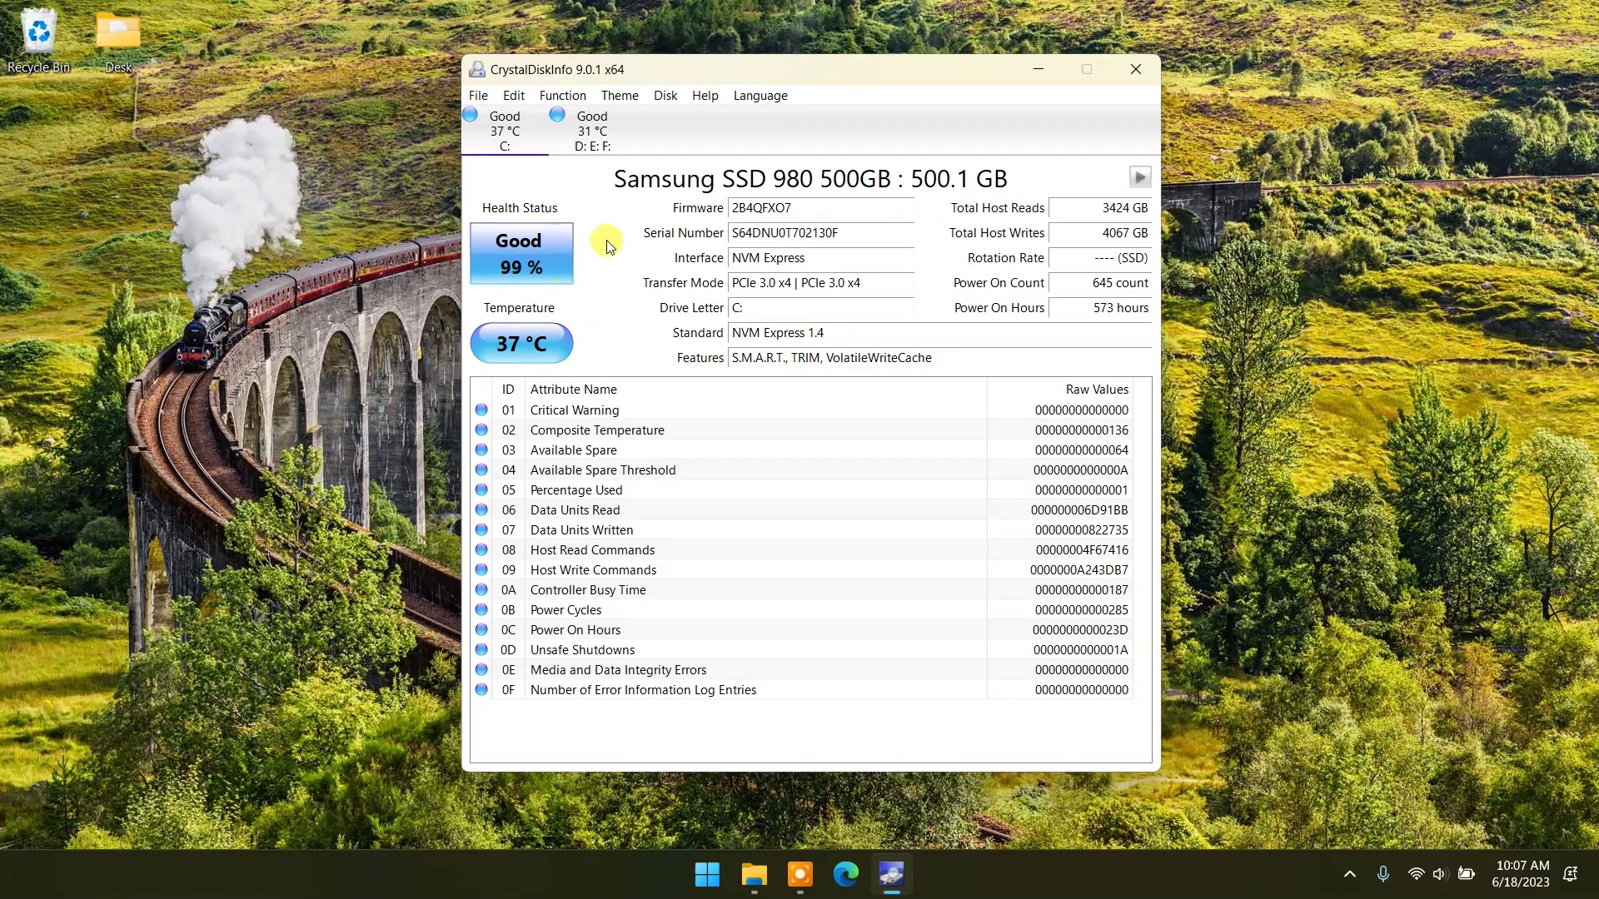
mouse_move(1099, 208)
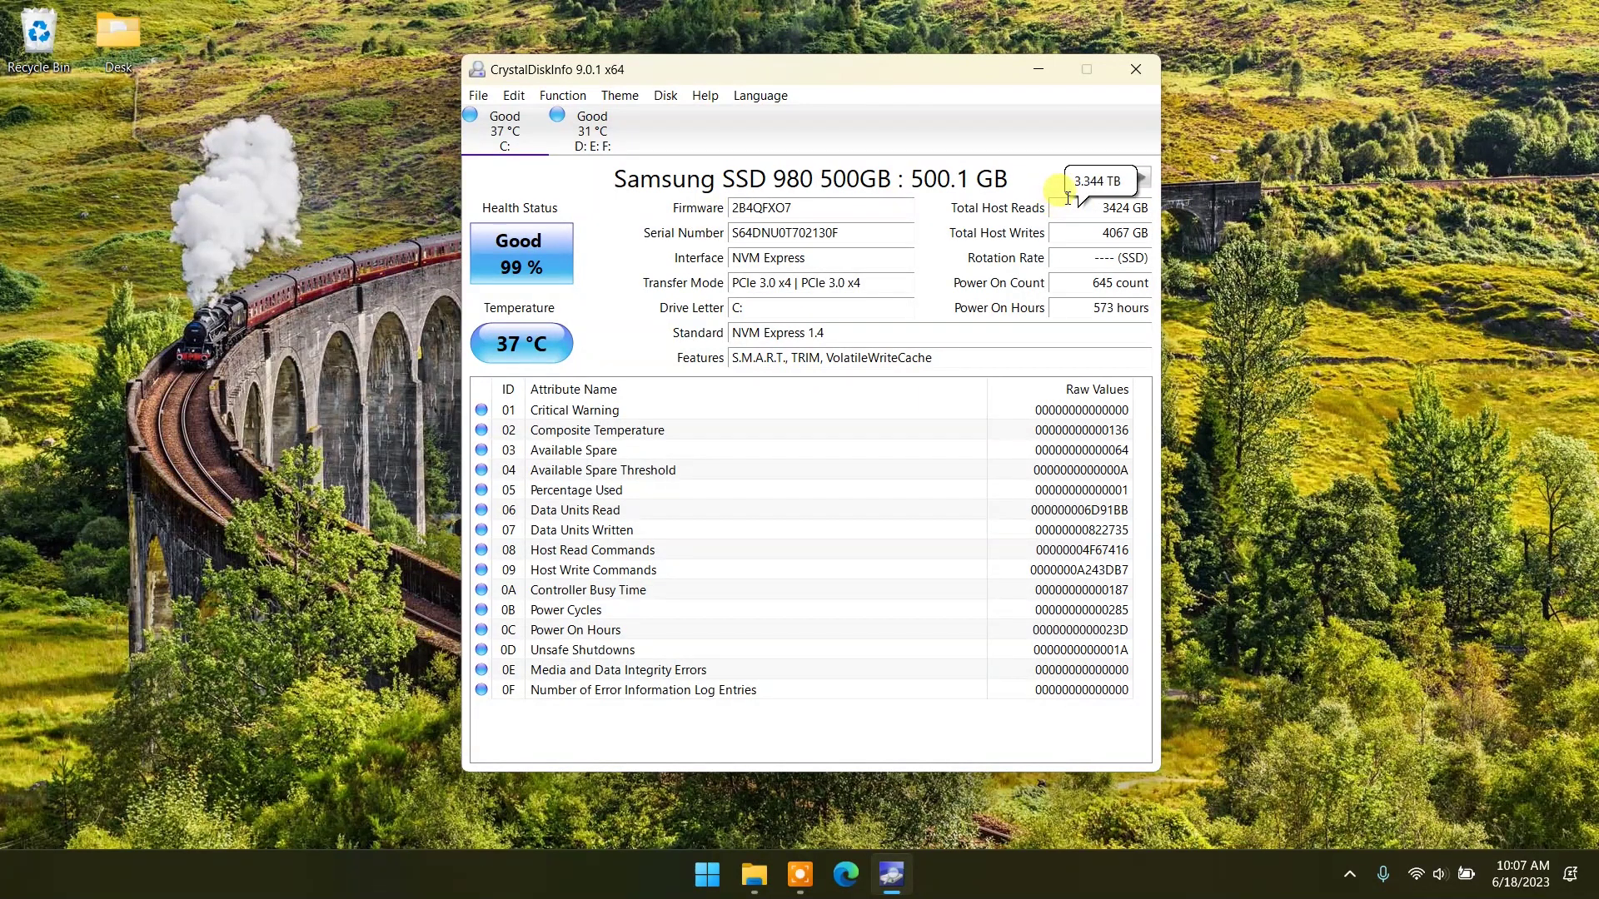
Step: Copy the Total Host Reads value 3424
left_click_drag(1073, 203, 1141, 219)
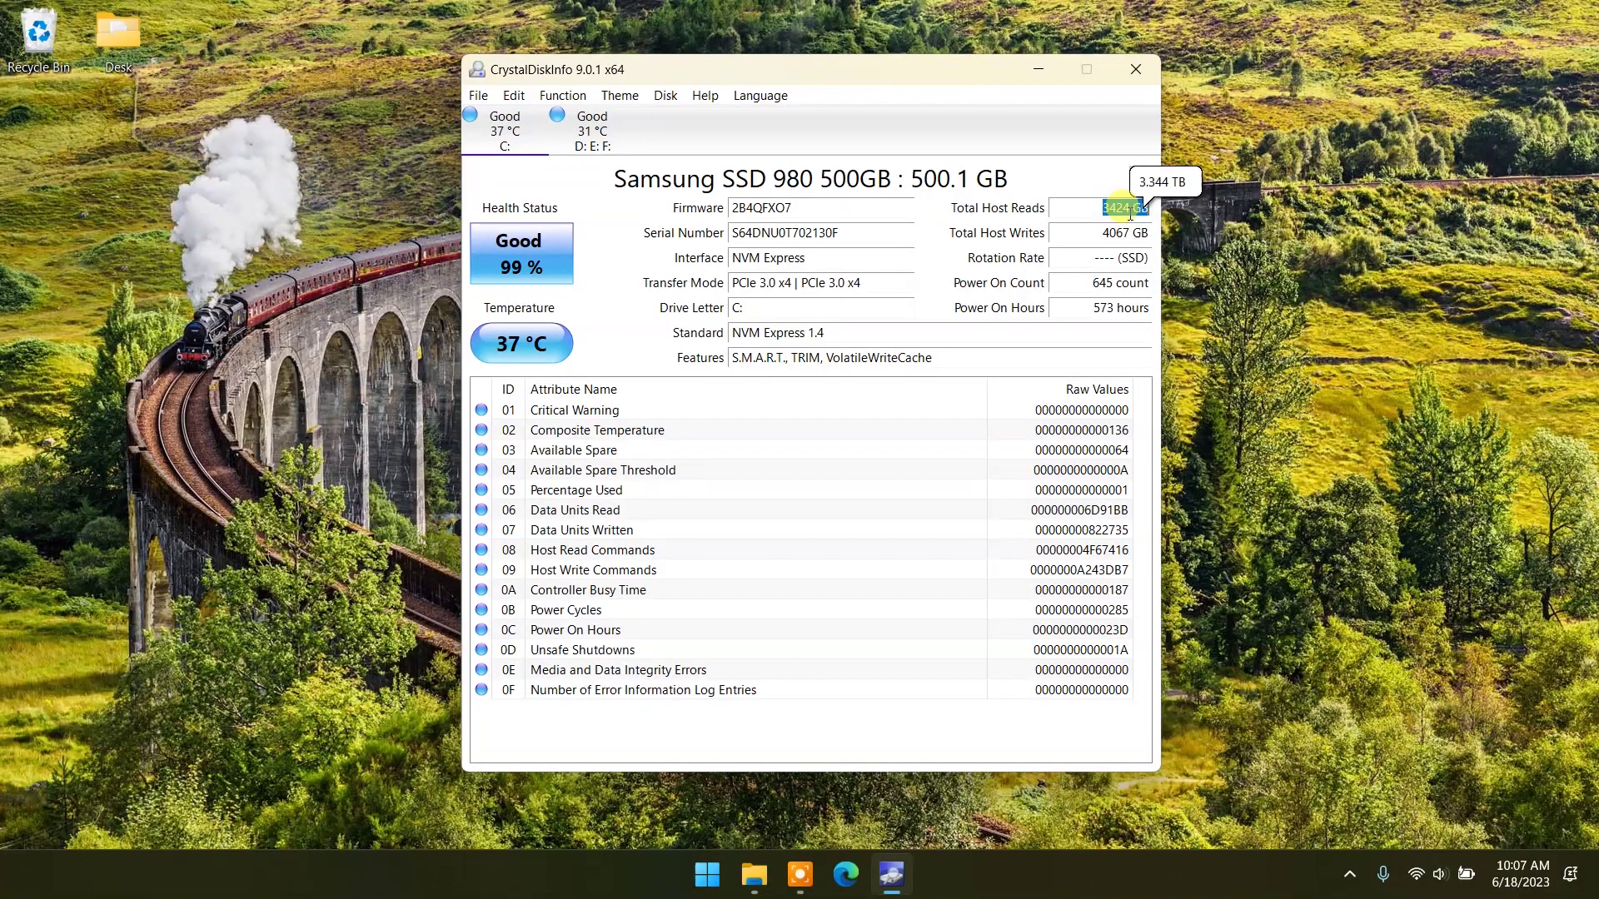
double_click(1129, 213)
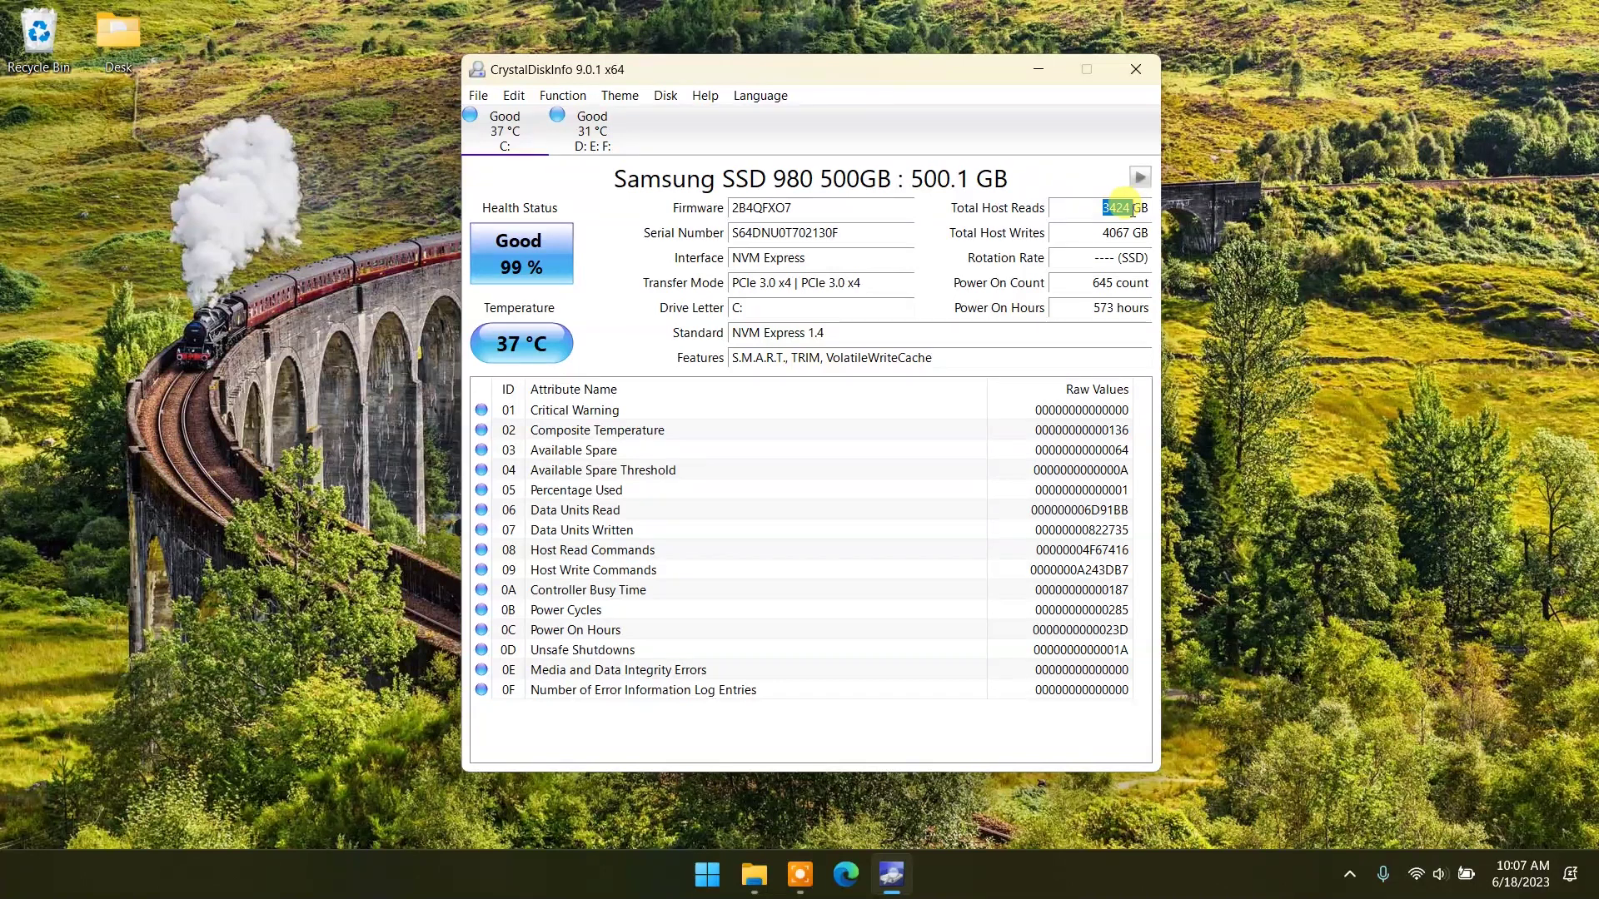
right_click(1118, 210)
left_click(1164, 274)
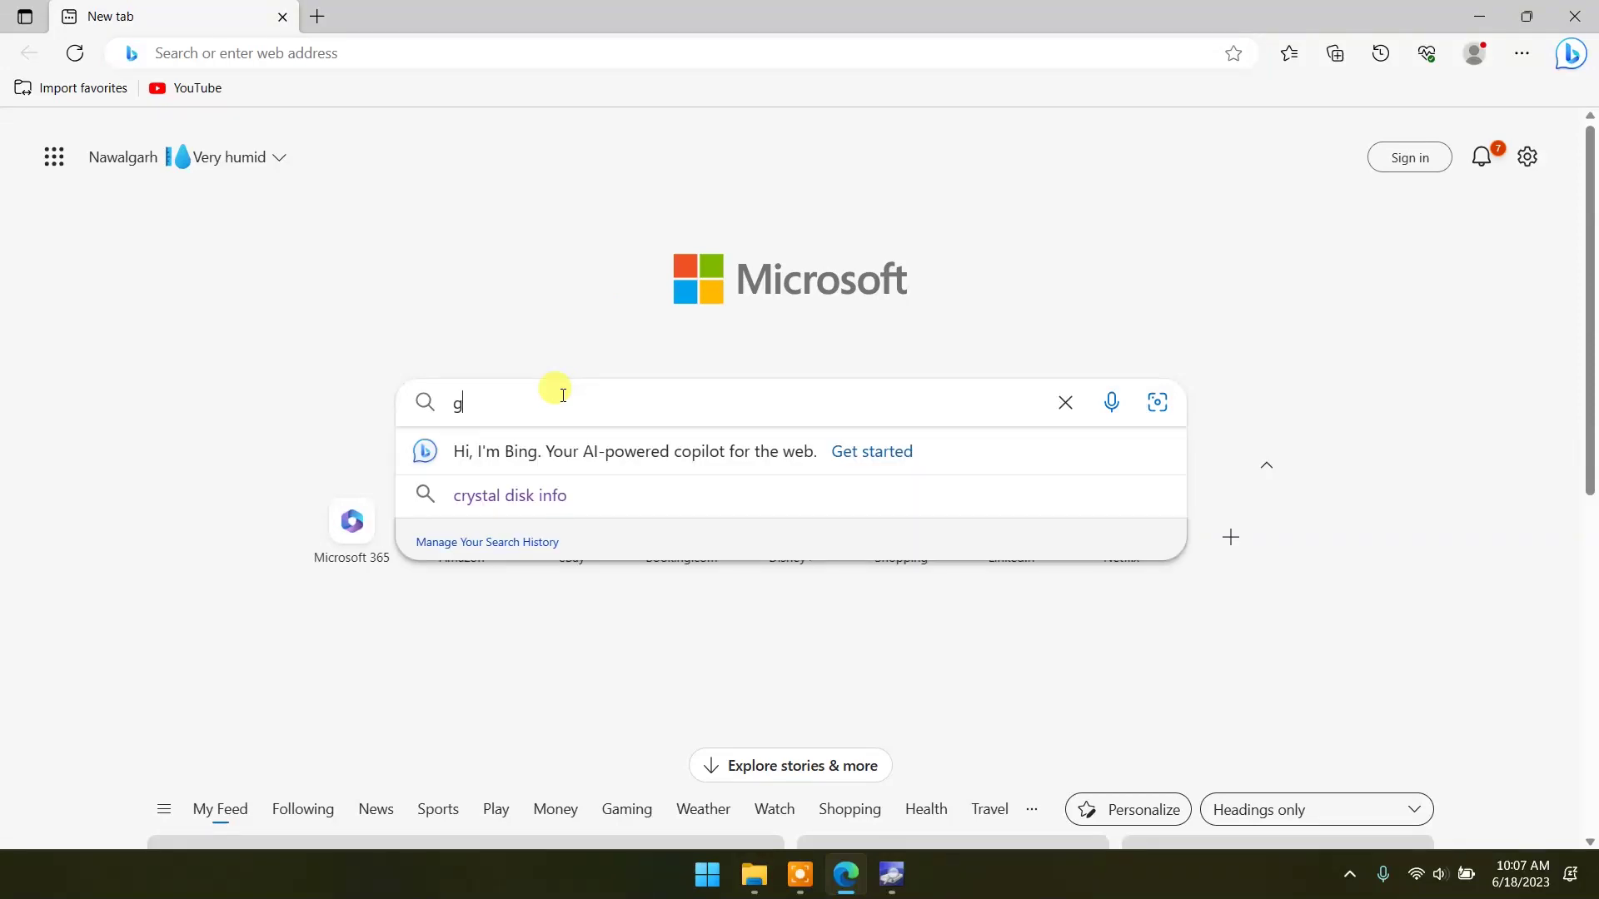
Step: Paste 3424 into Bing's gigabyte-to-terabyte converter and highlight the 3.424 TB result
type("b to tb")
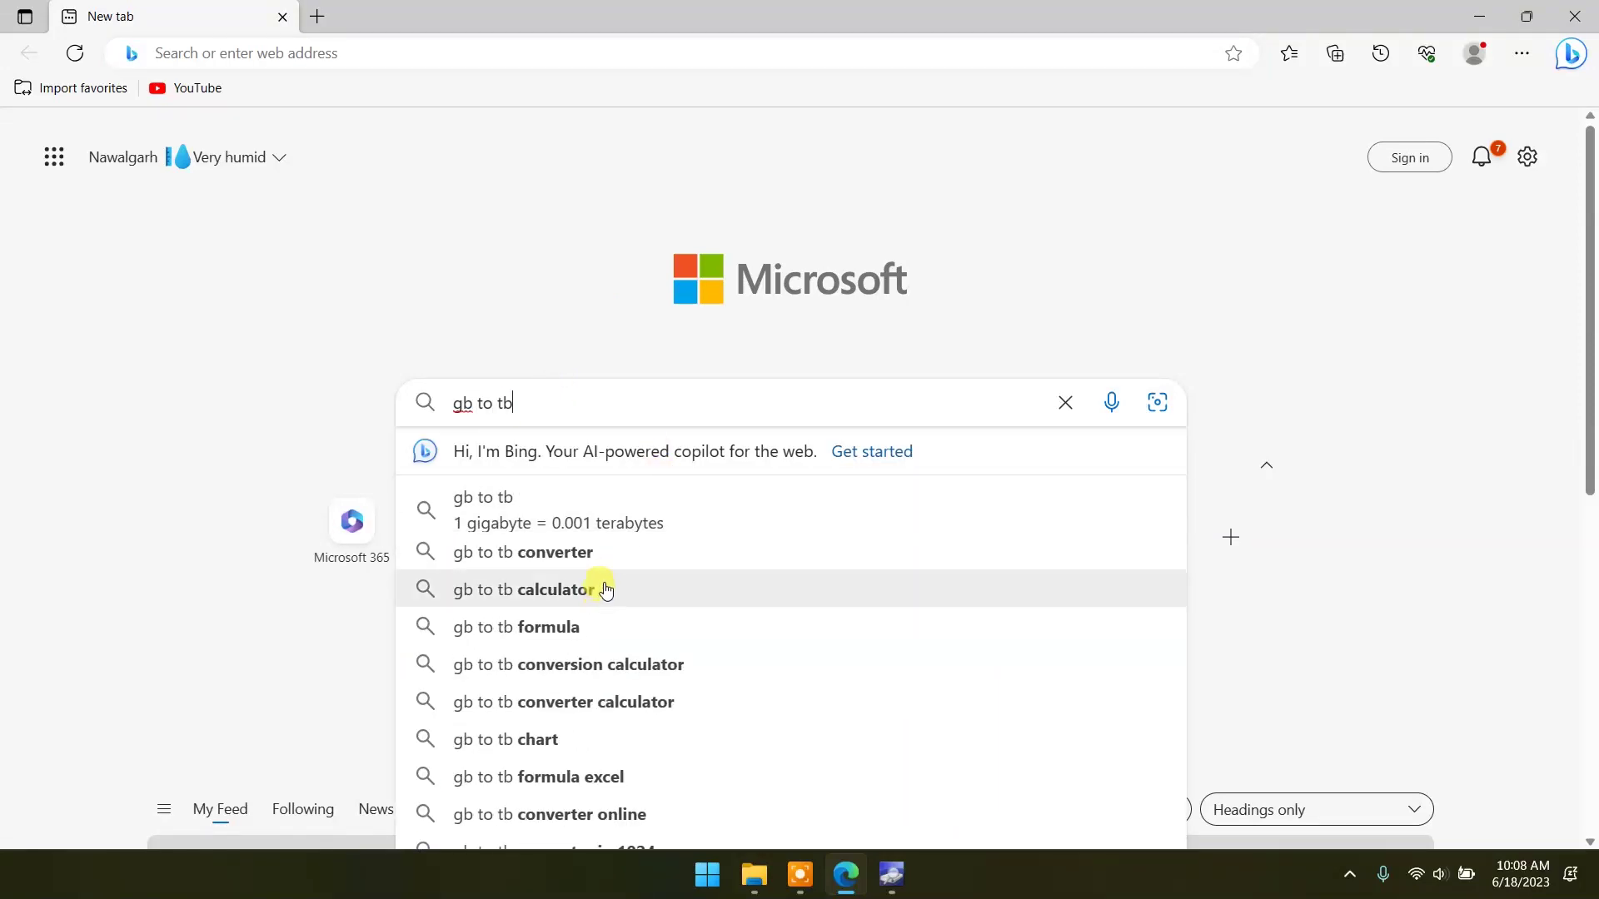
left_click(605, 589)
left_click(185, 391)
right_click(251, 386)
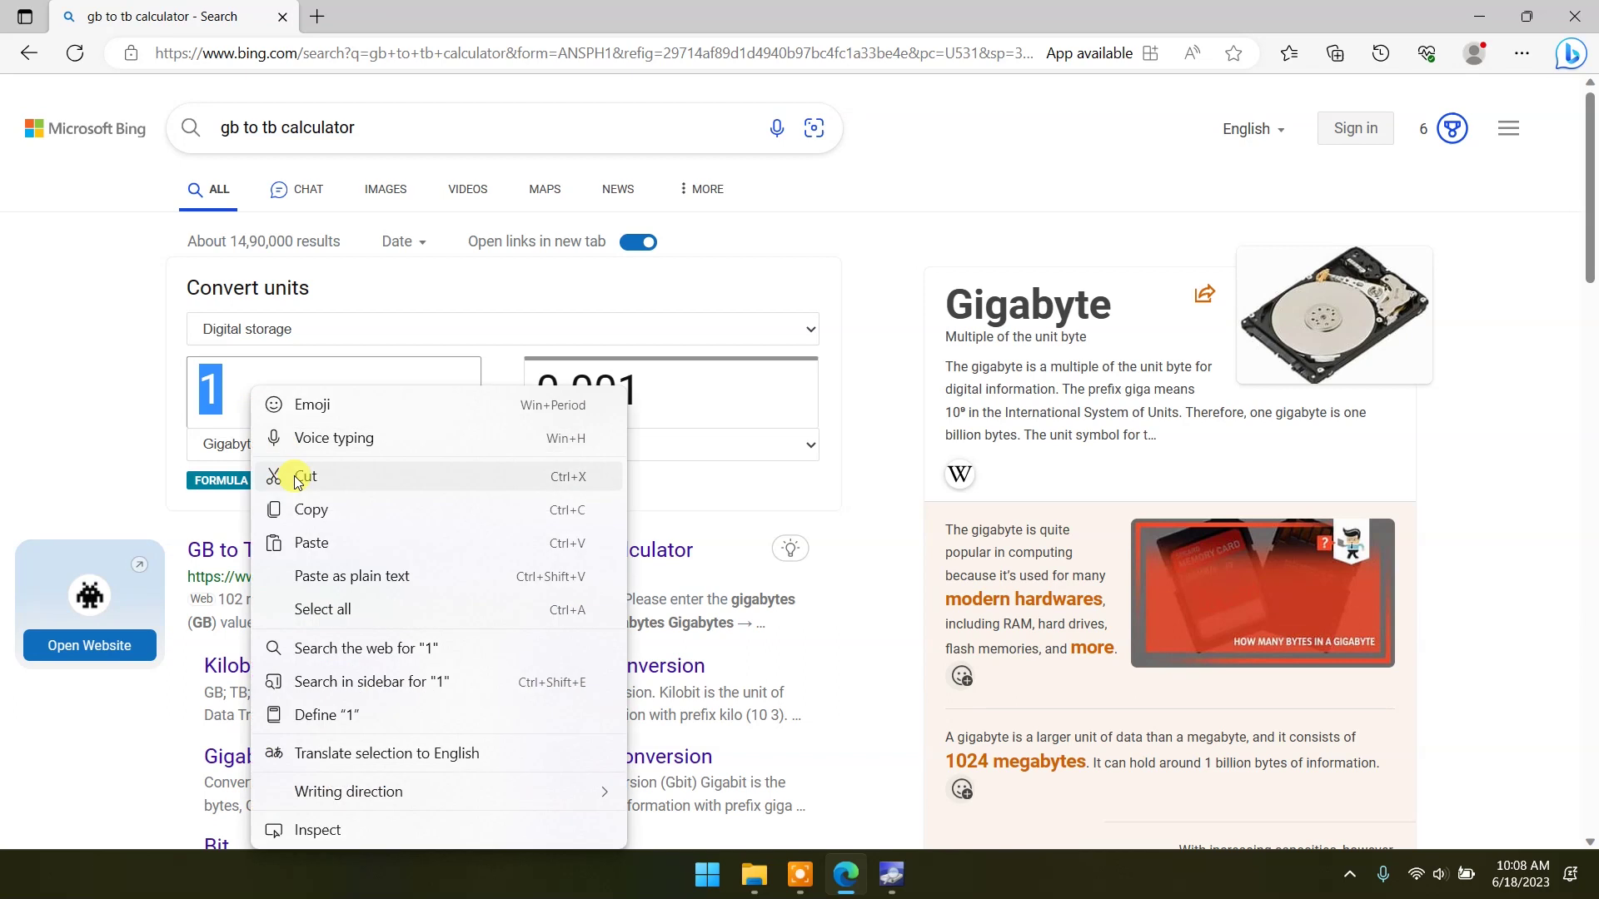
left_click(312, 543)
left_click_drag(304, 387, 170, 376)
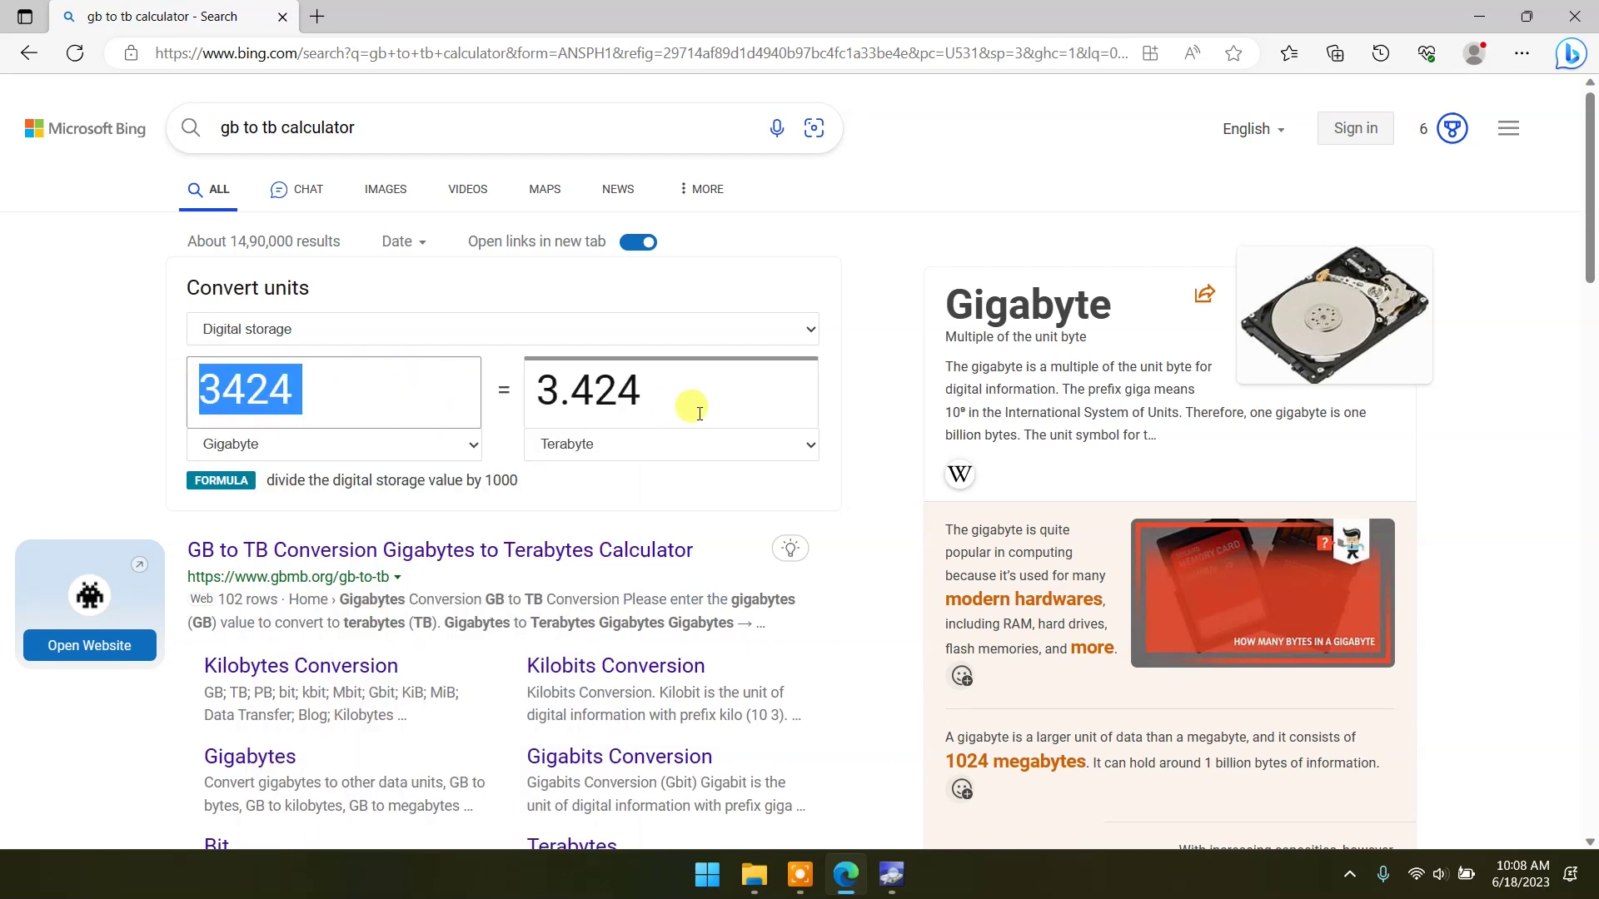
left_click(699, 387)
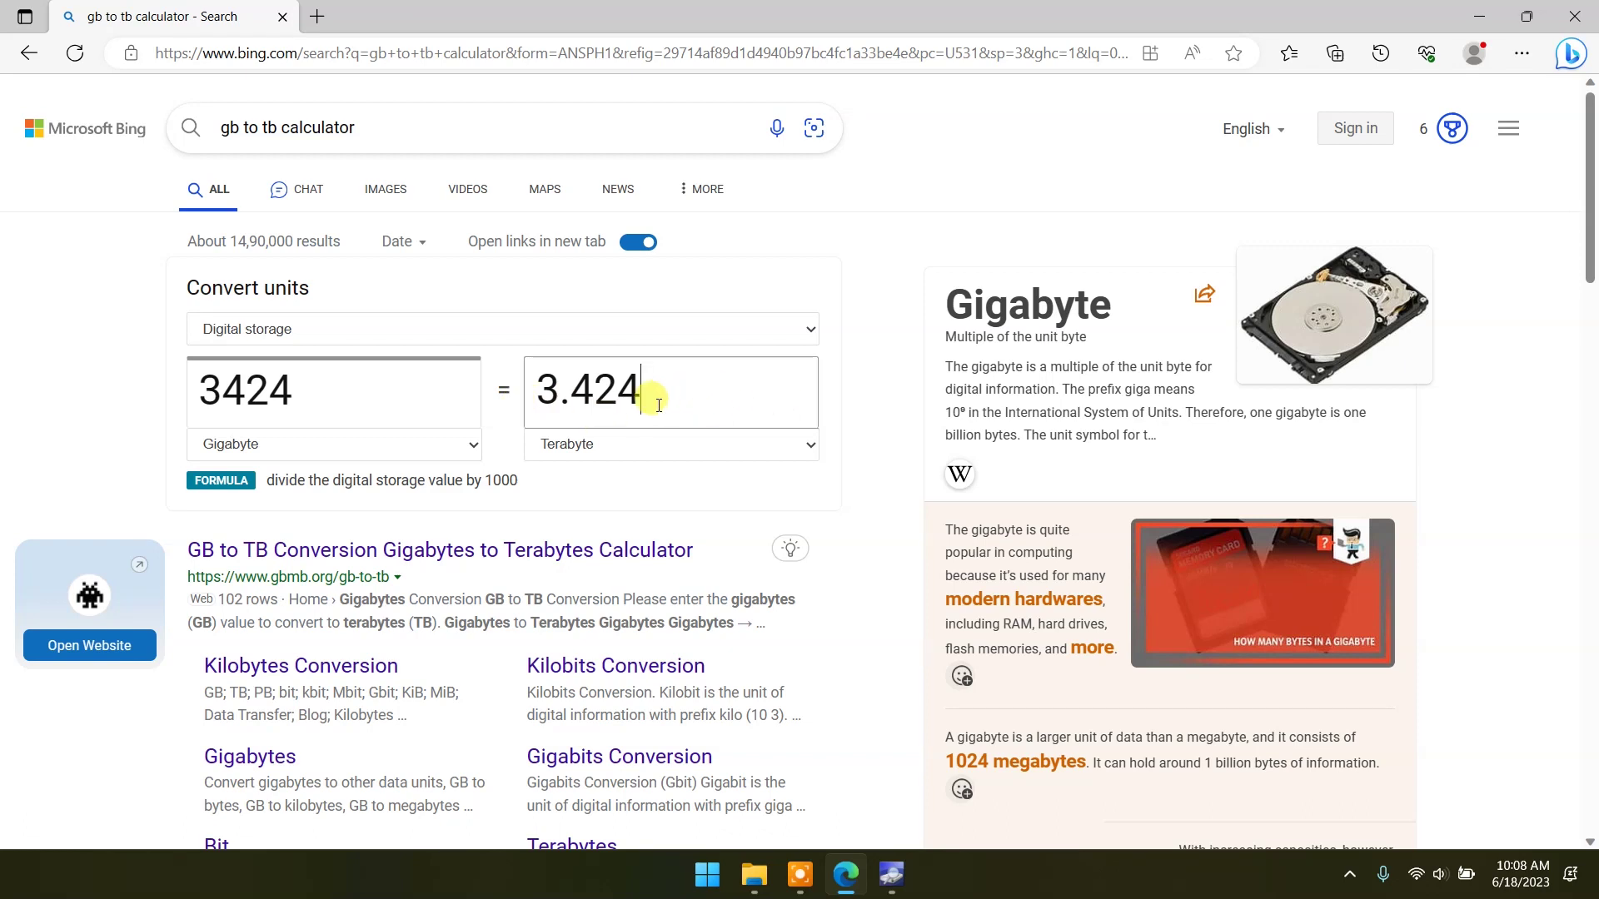
left_click_drag(561, 396, 537, 391)
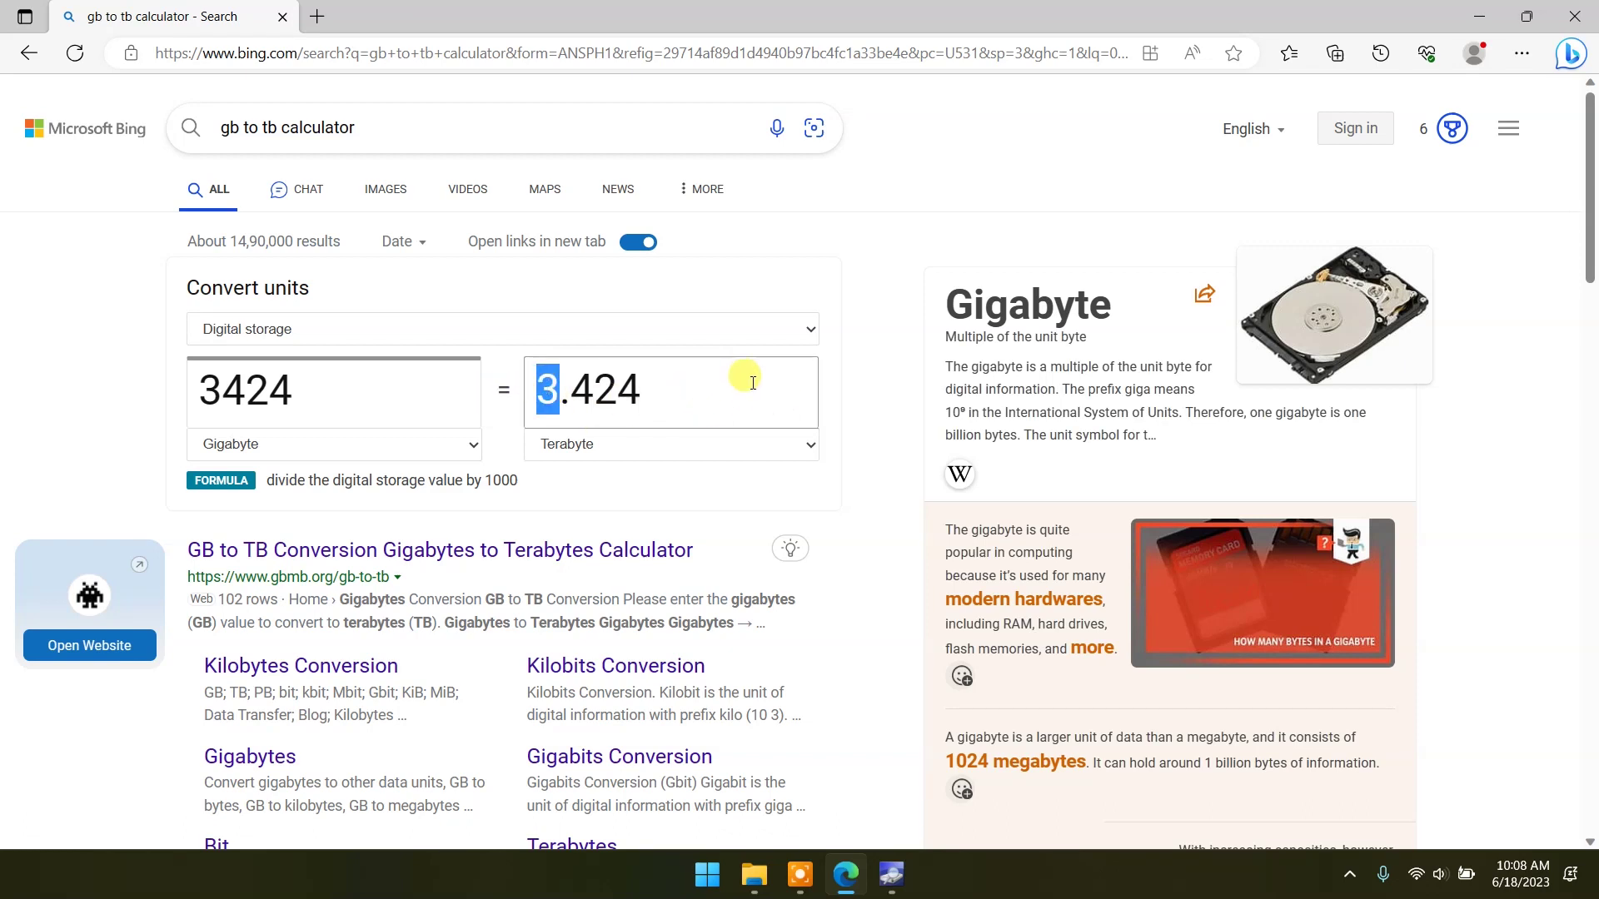
Step: Copy 'Samsung SSD 980' from CrystalDiskInfo's title and switch to a new Edge tab
left_click(1478, 16)
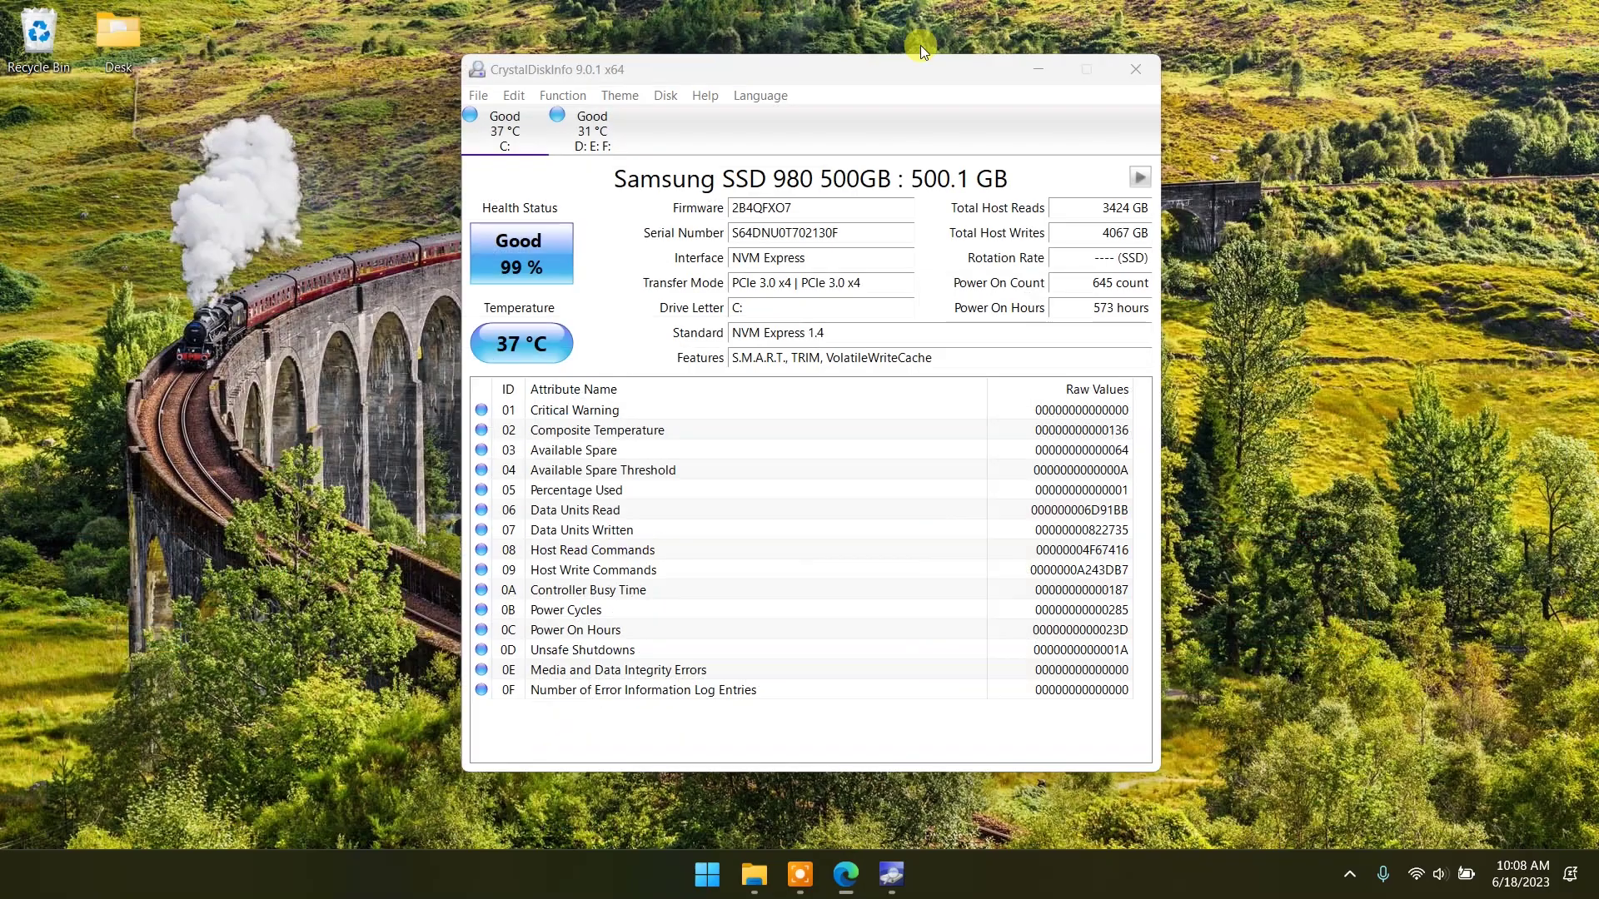
left_click(1099, 206)
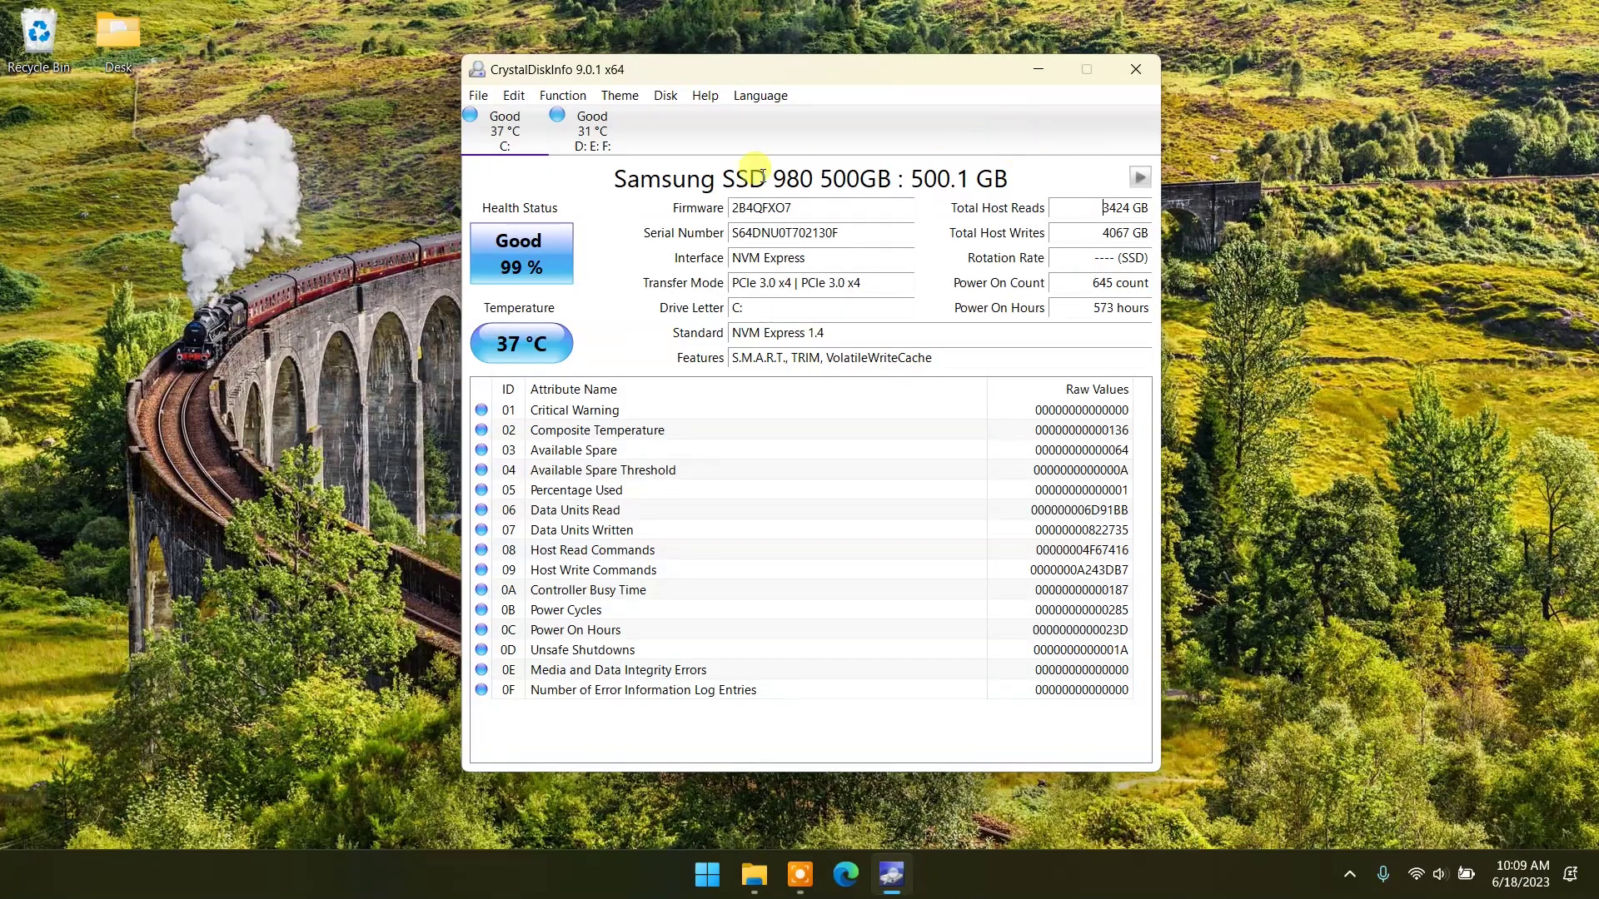
left_click_drag(616, 179, 816, 183)
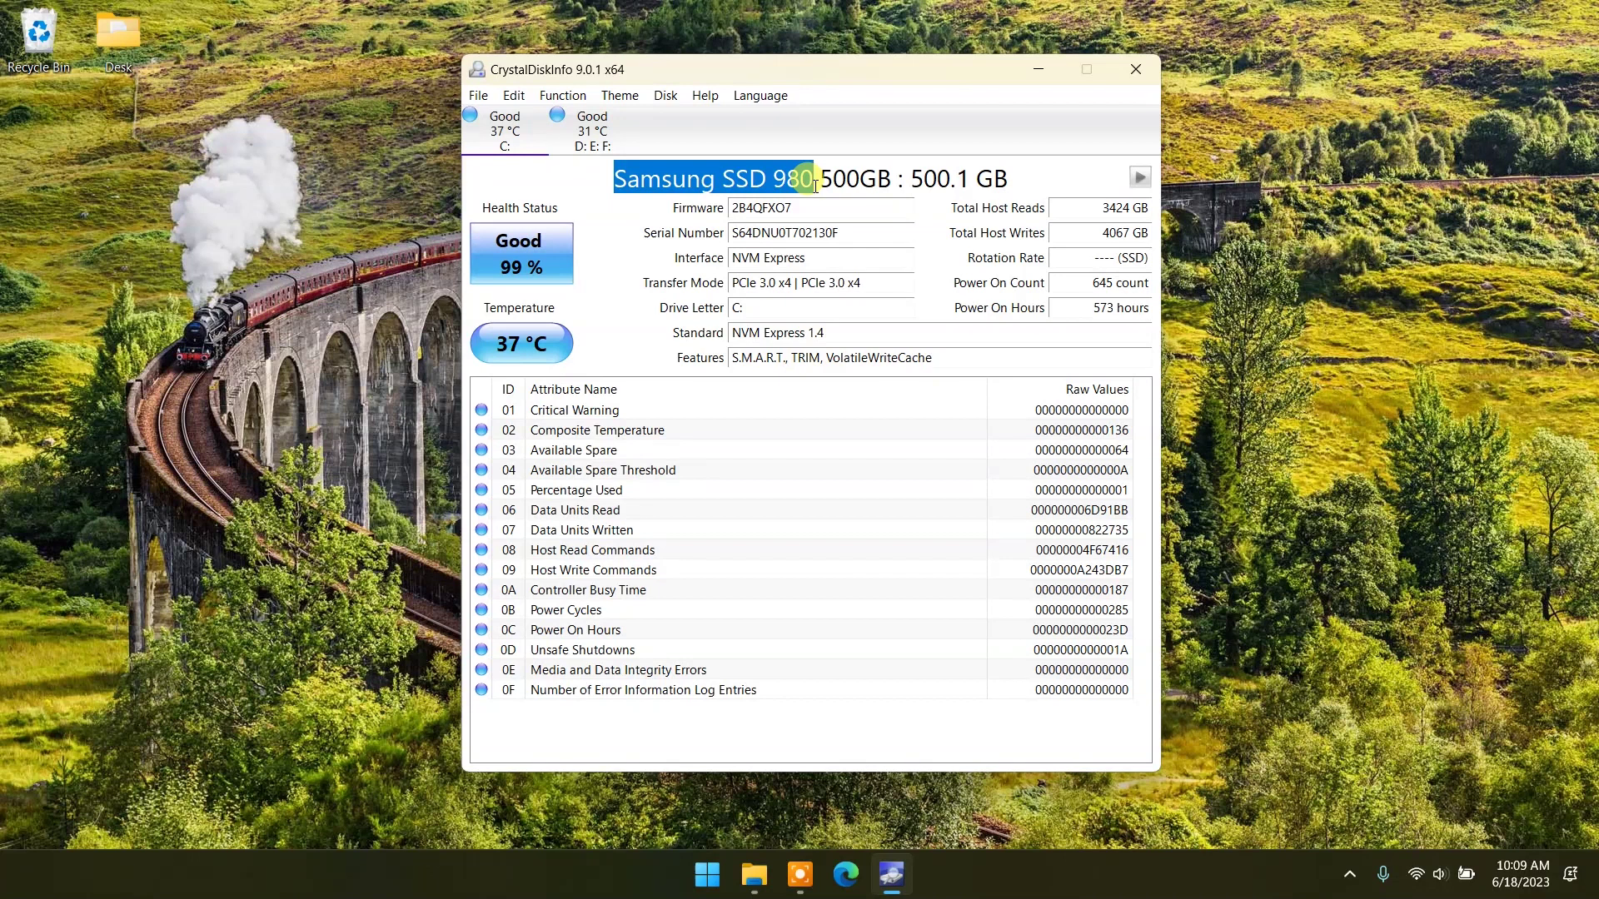
right_click(815, 185)
left_click(825, 242)
left_click(839, 877)
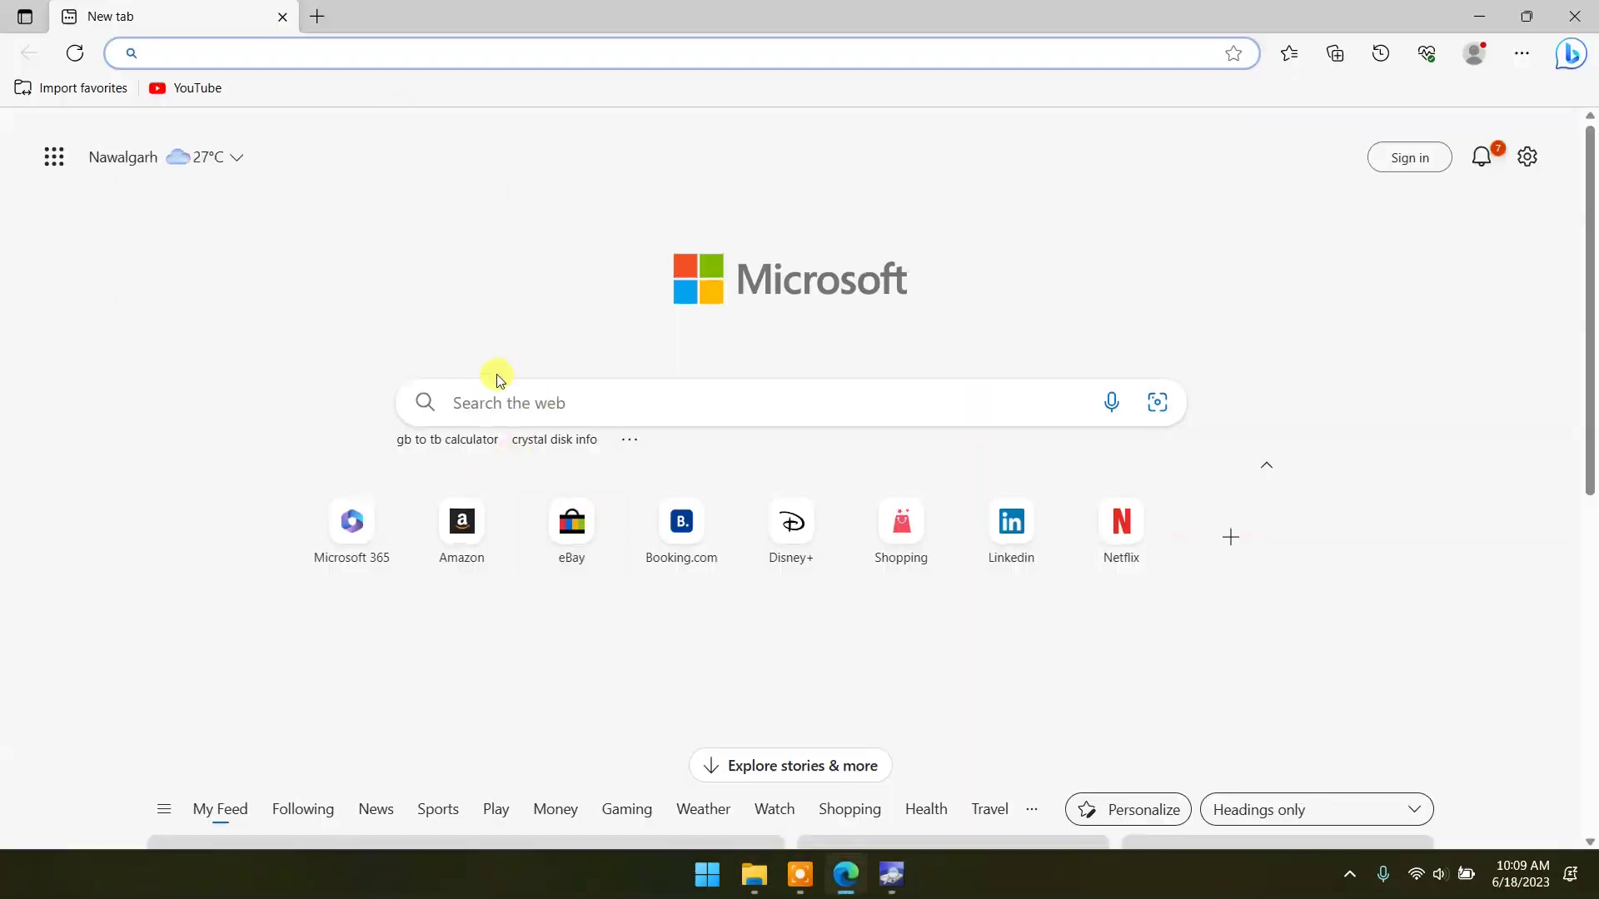
Step: Search Bing for 'Samsung SSD 980 spec sheet pdf'
left_click(494, 398)
right_click(494, 398)
left_click(563, 585)
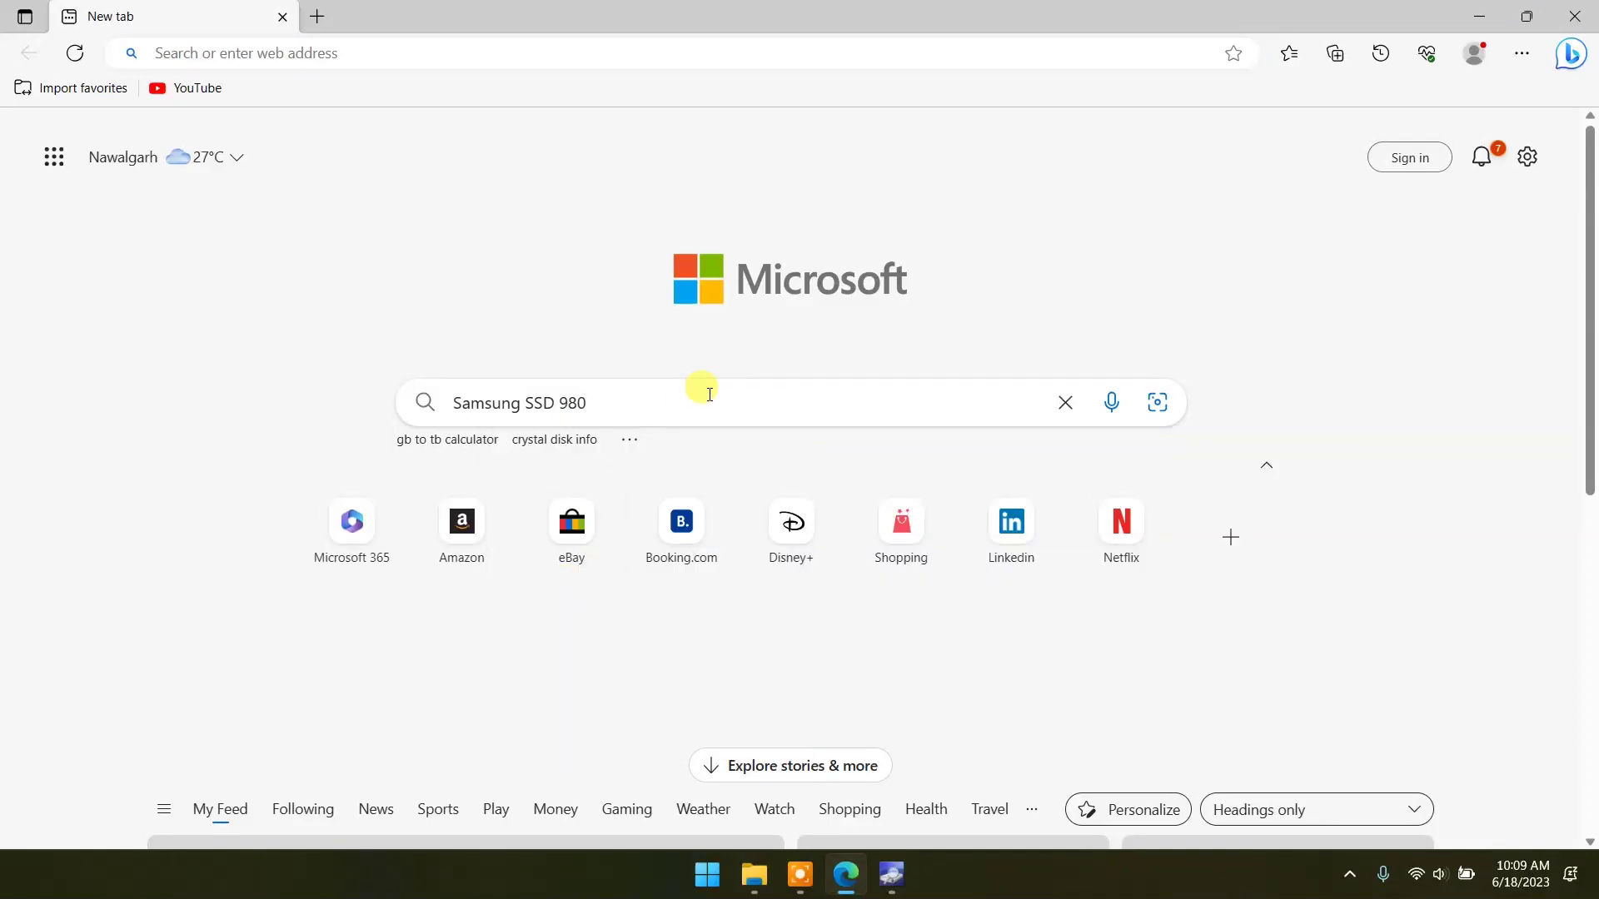
type(" sp")
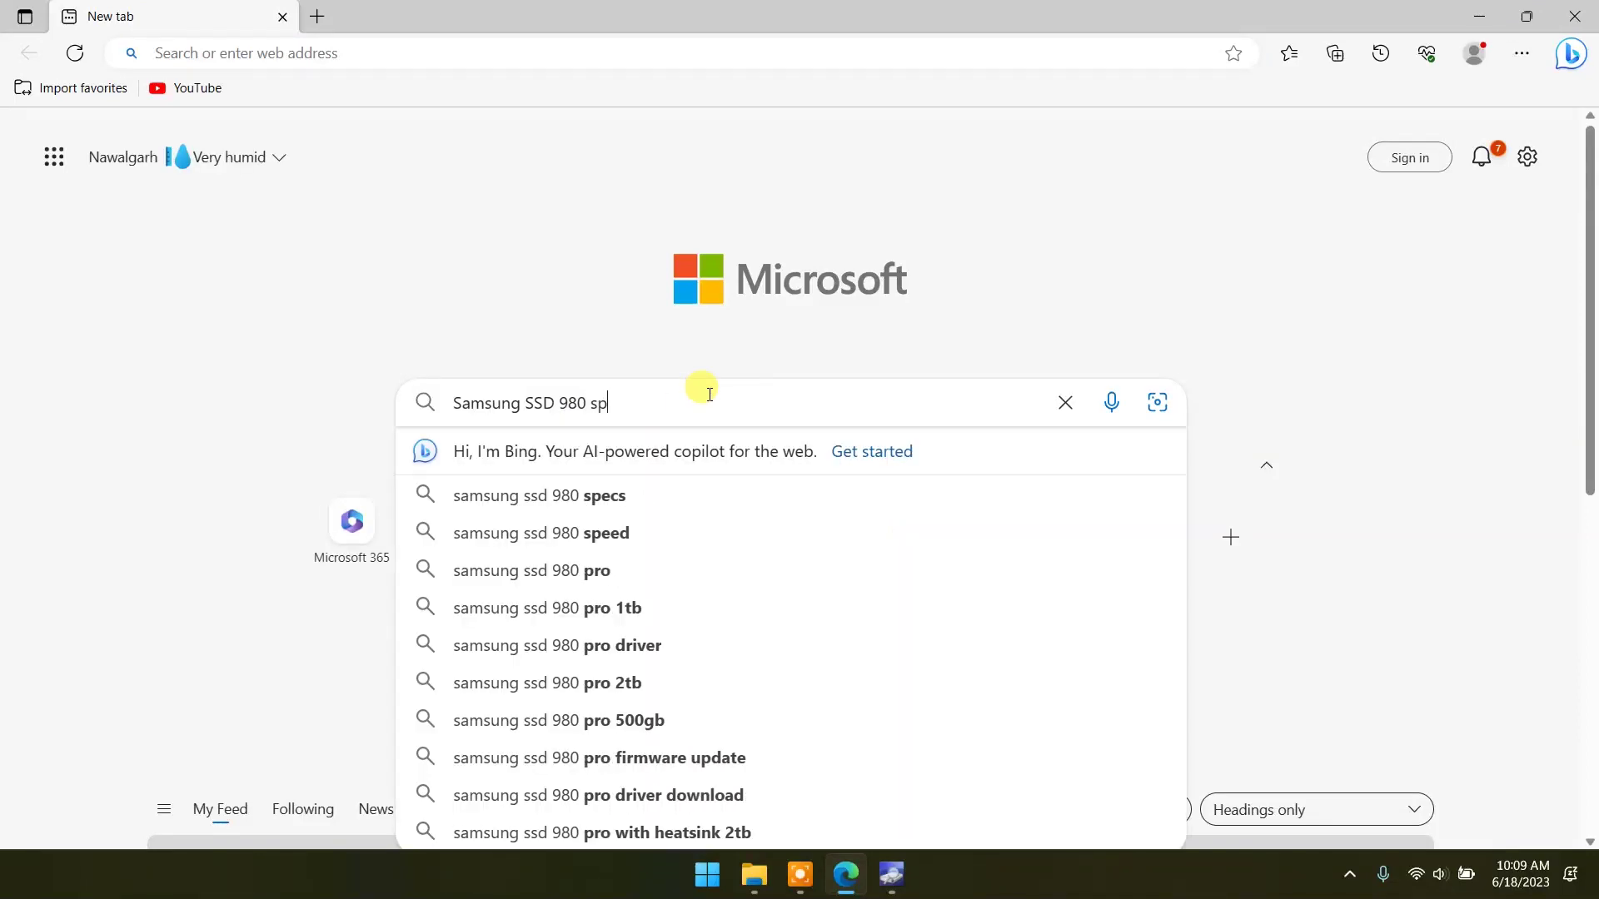
type("ec sh")
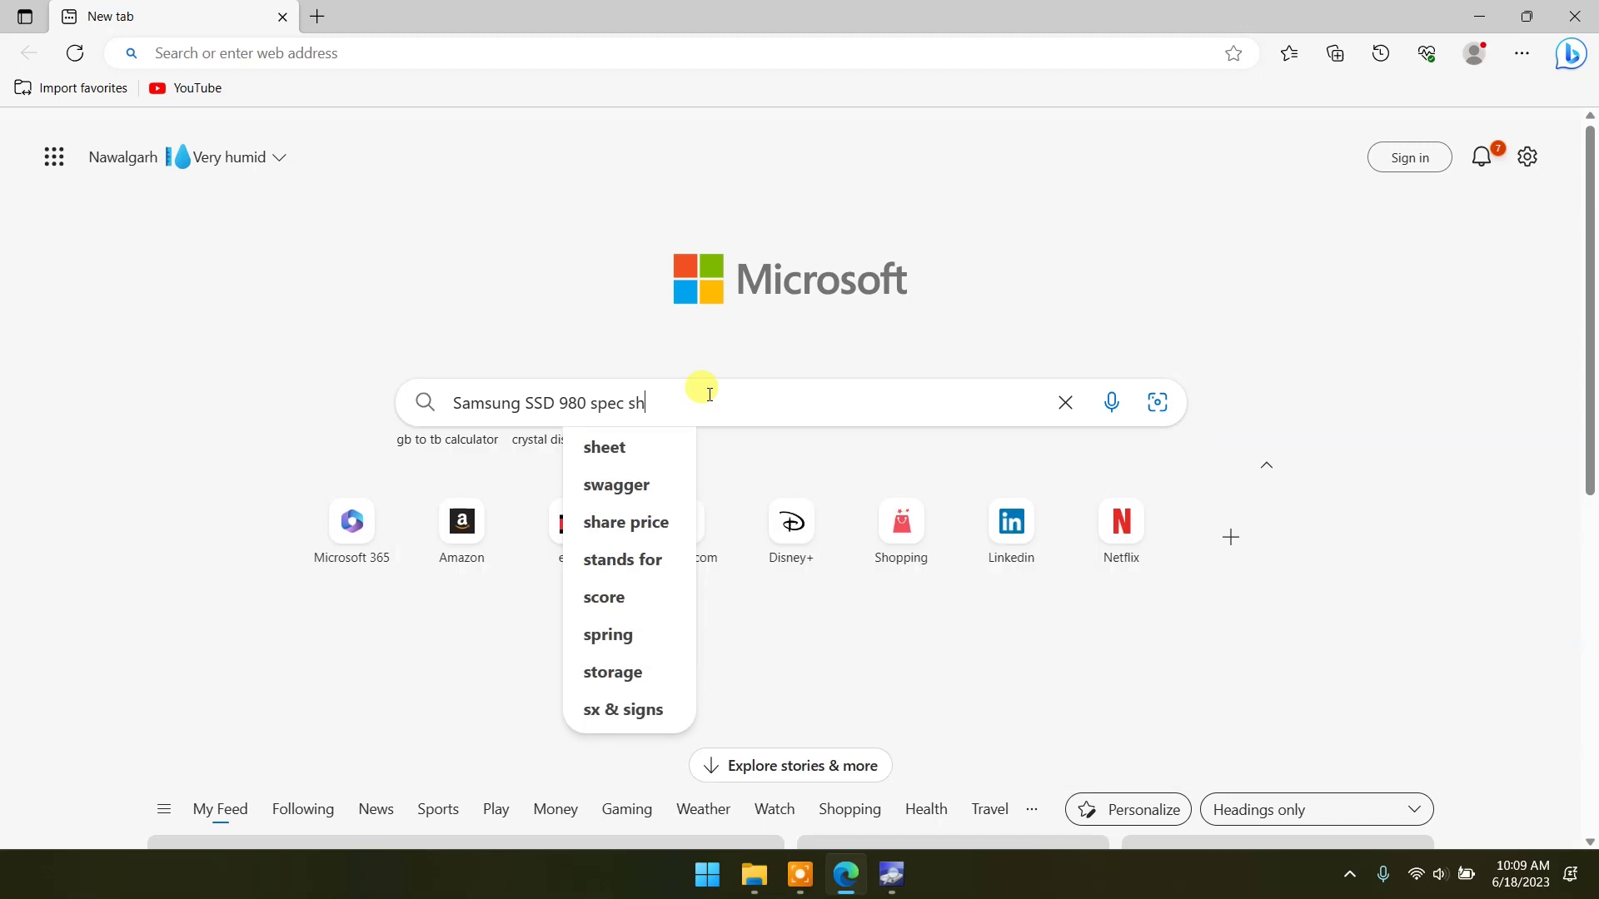
type("eet pd")
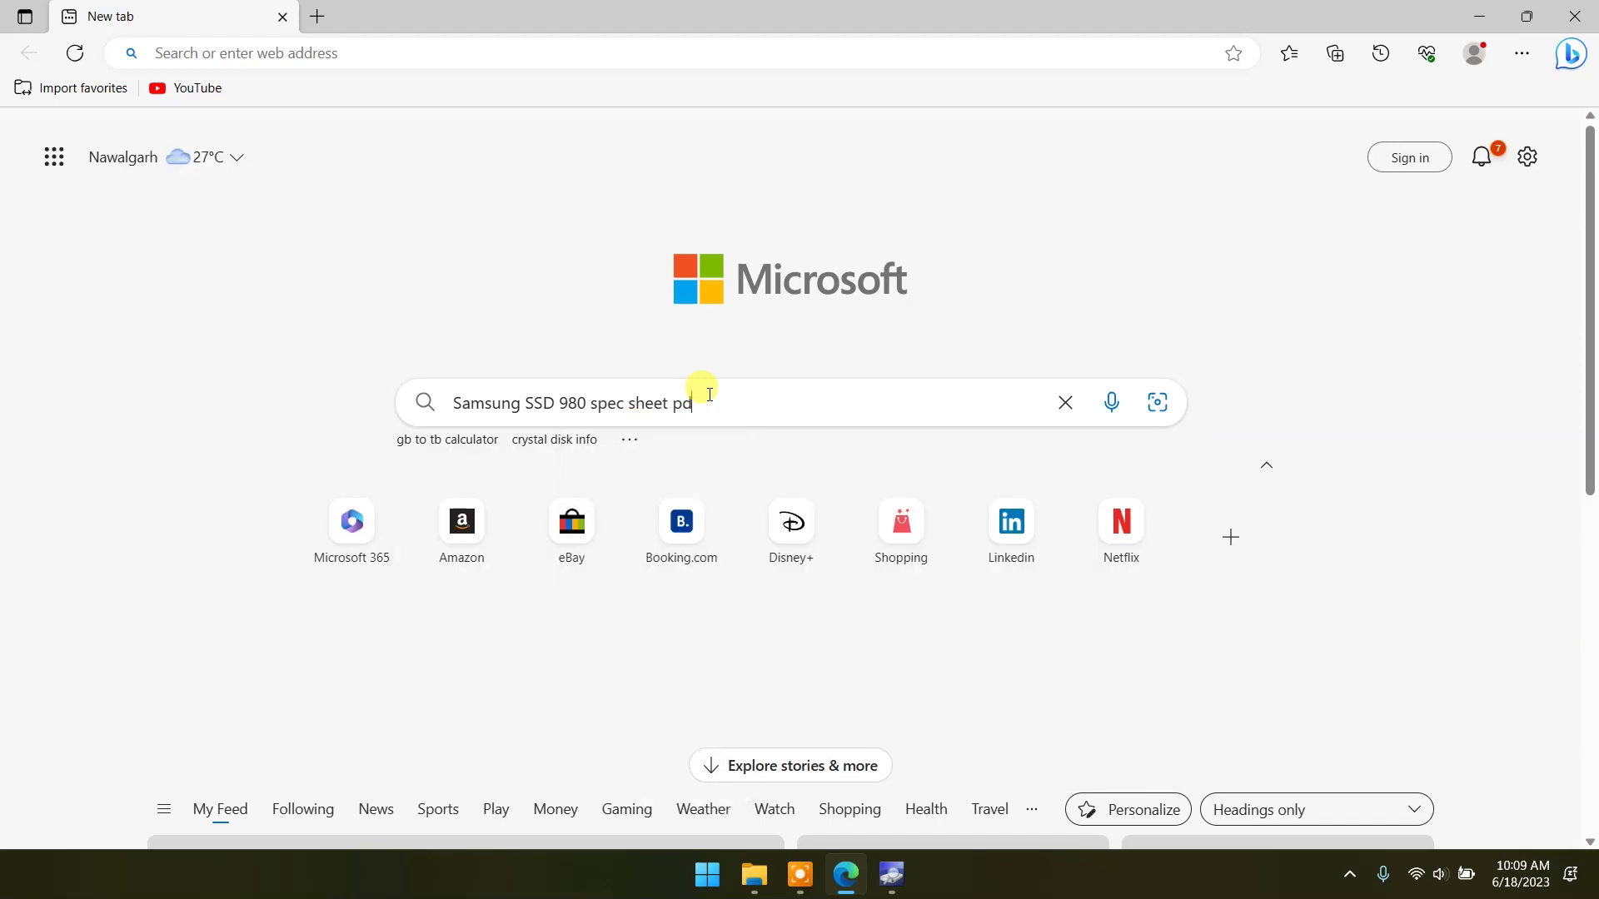
type("f")
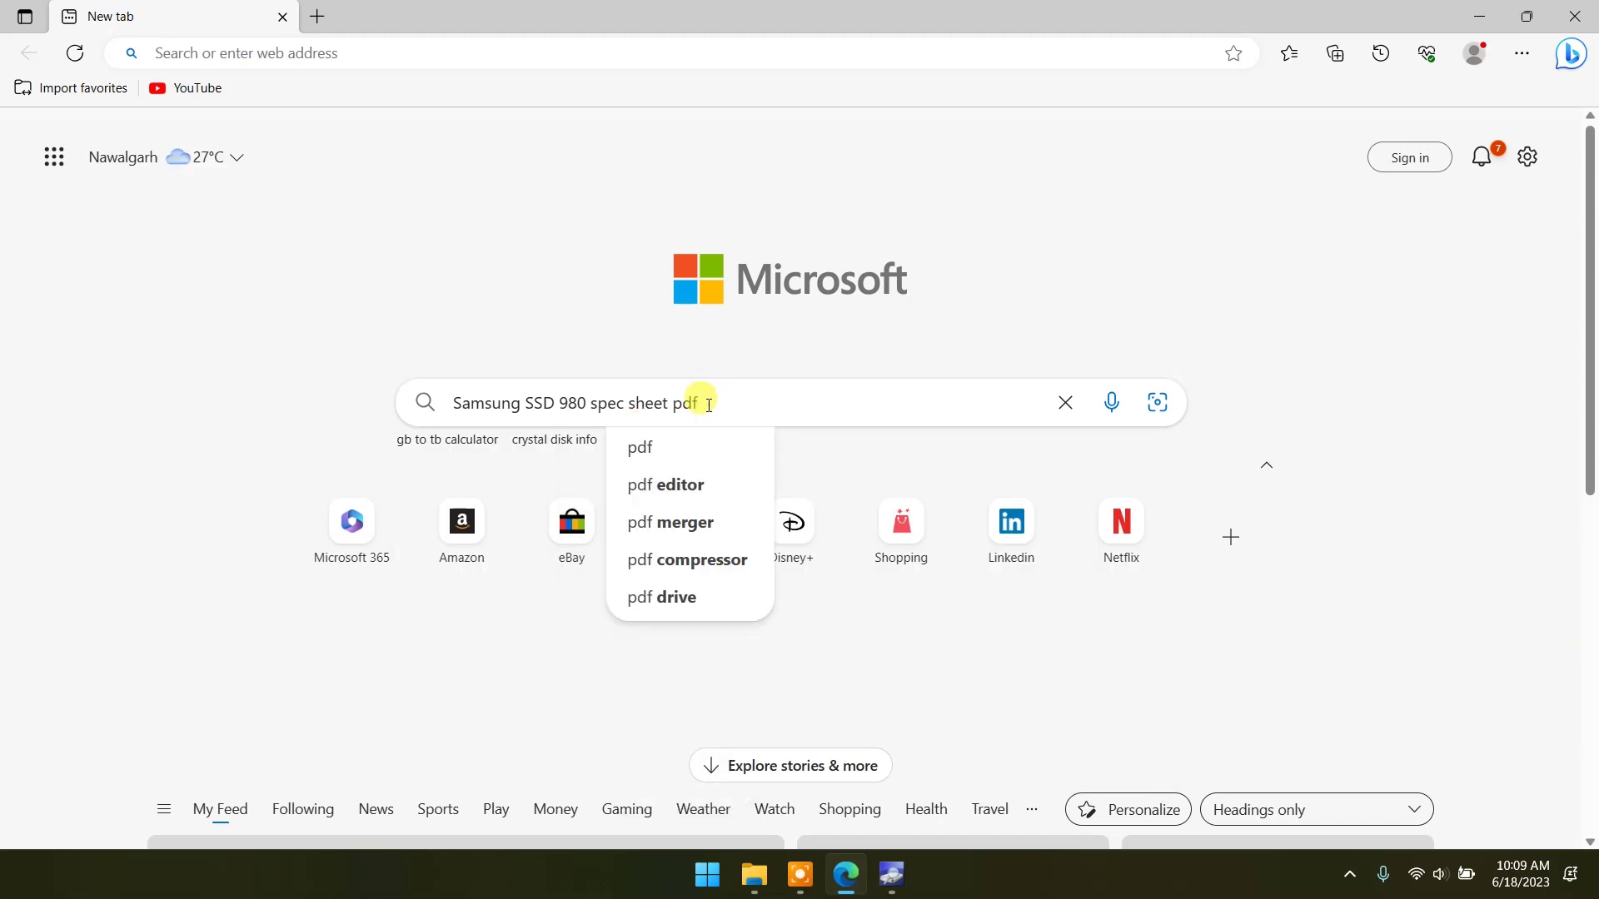
key("Return")
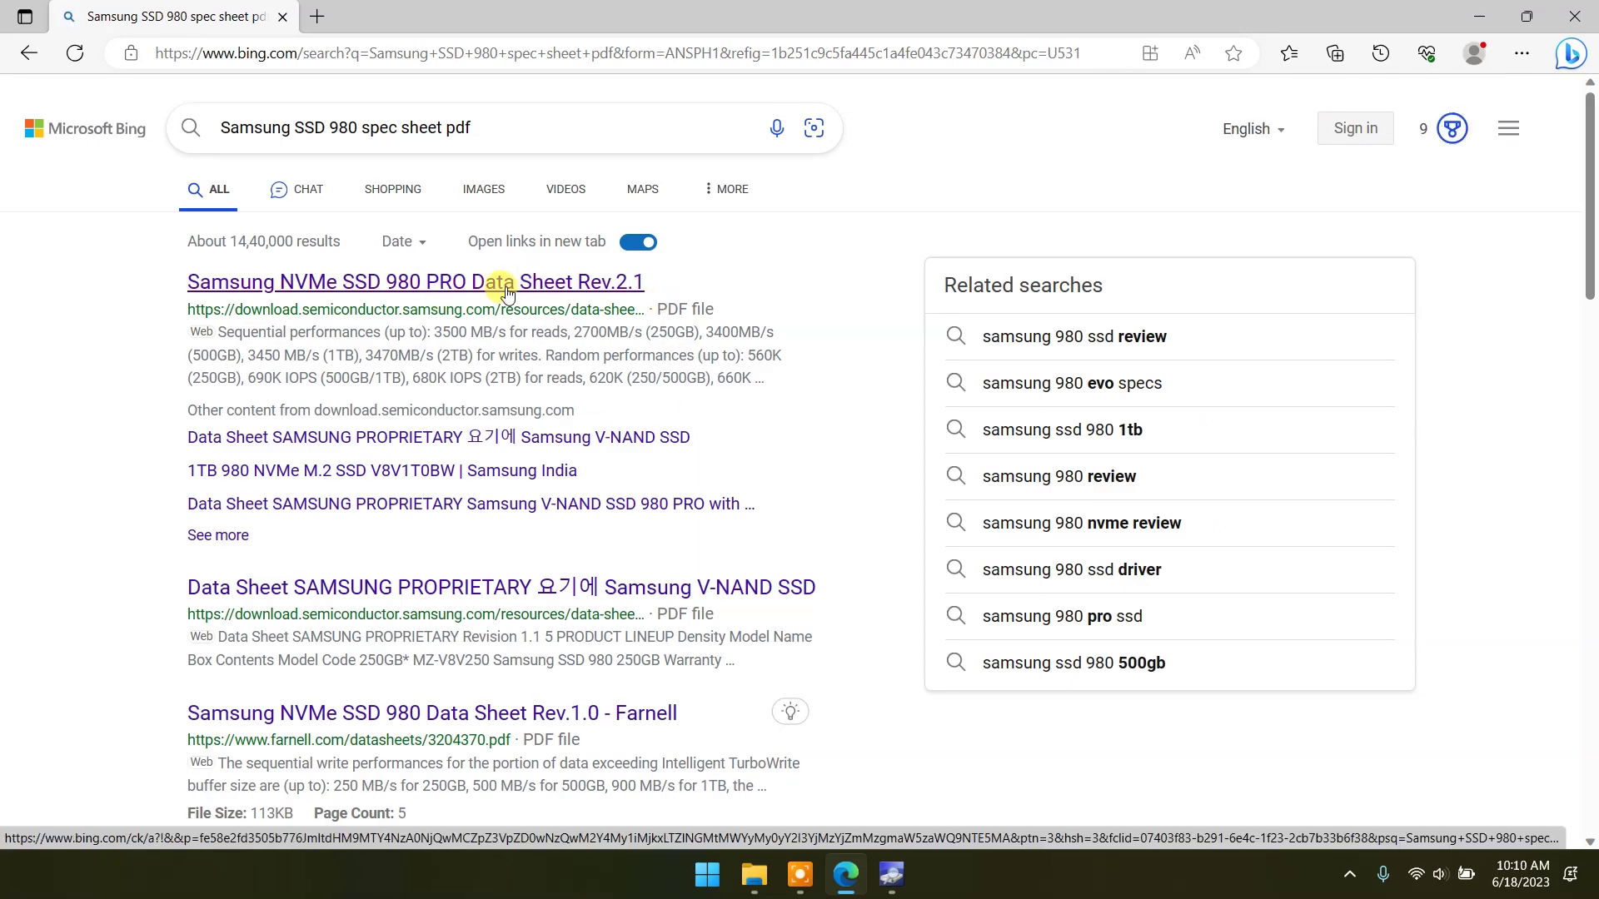
Step: Open Samsung's 980 PRO data sheet and find the 500GB column's Warranty TBW row
left_click(507, 285)
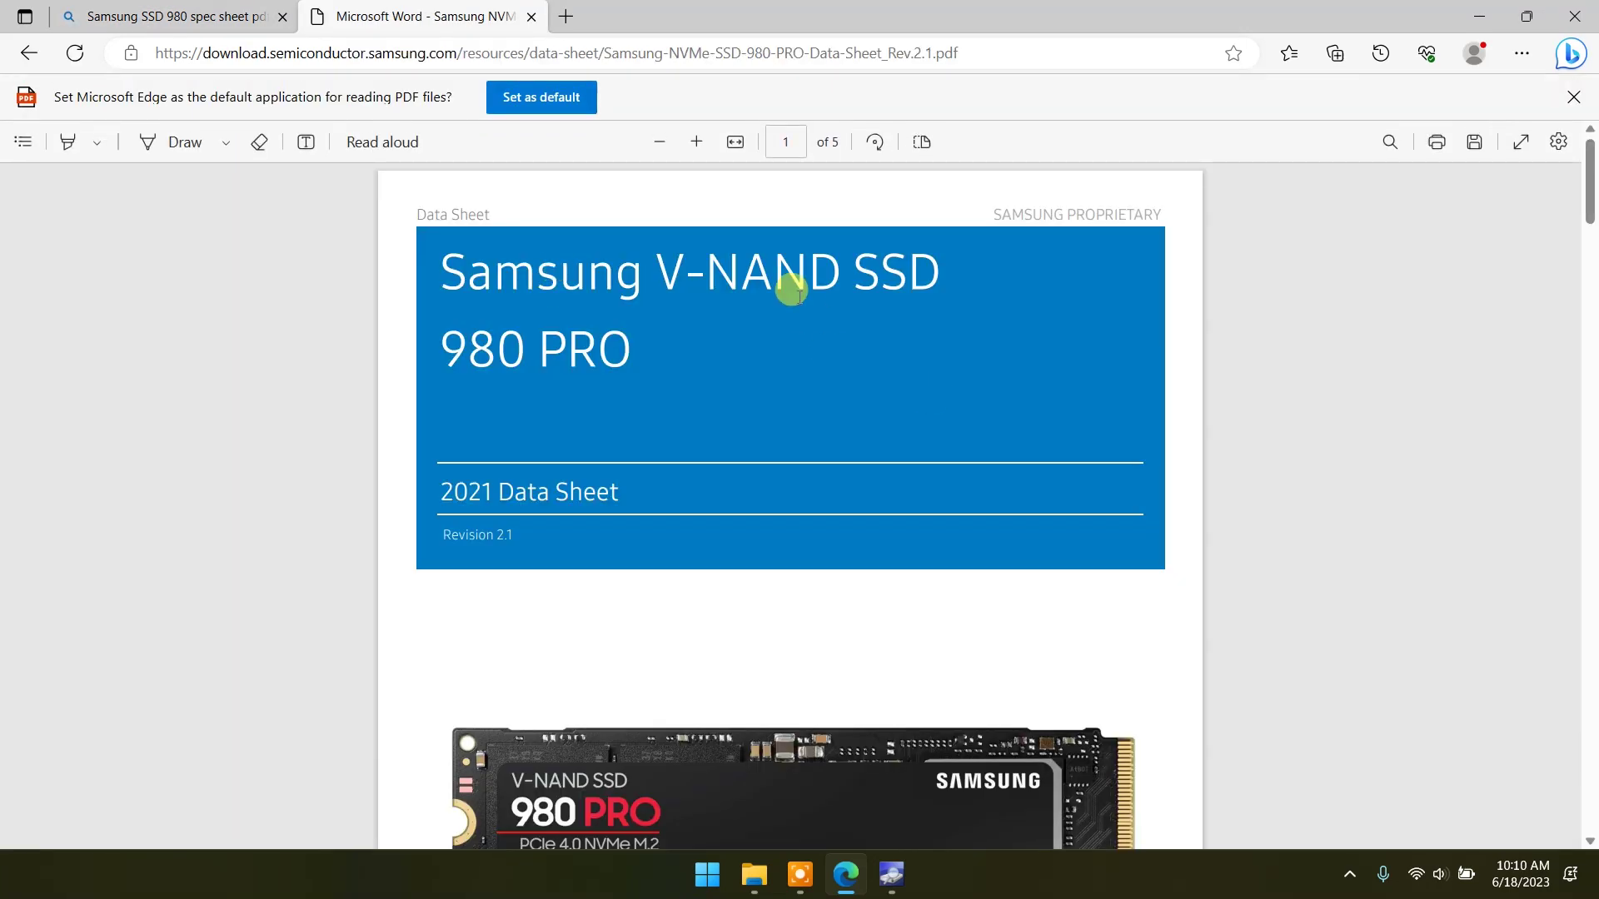
scroll(854, 359, "down", 5)
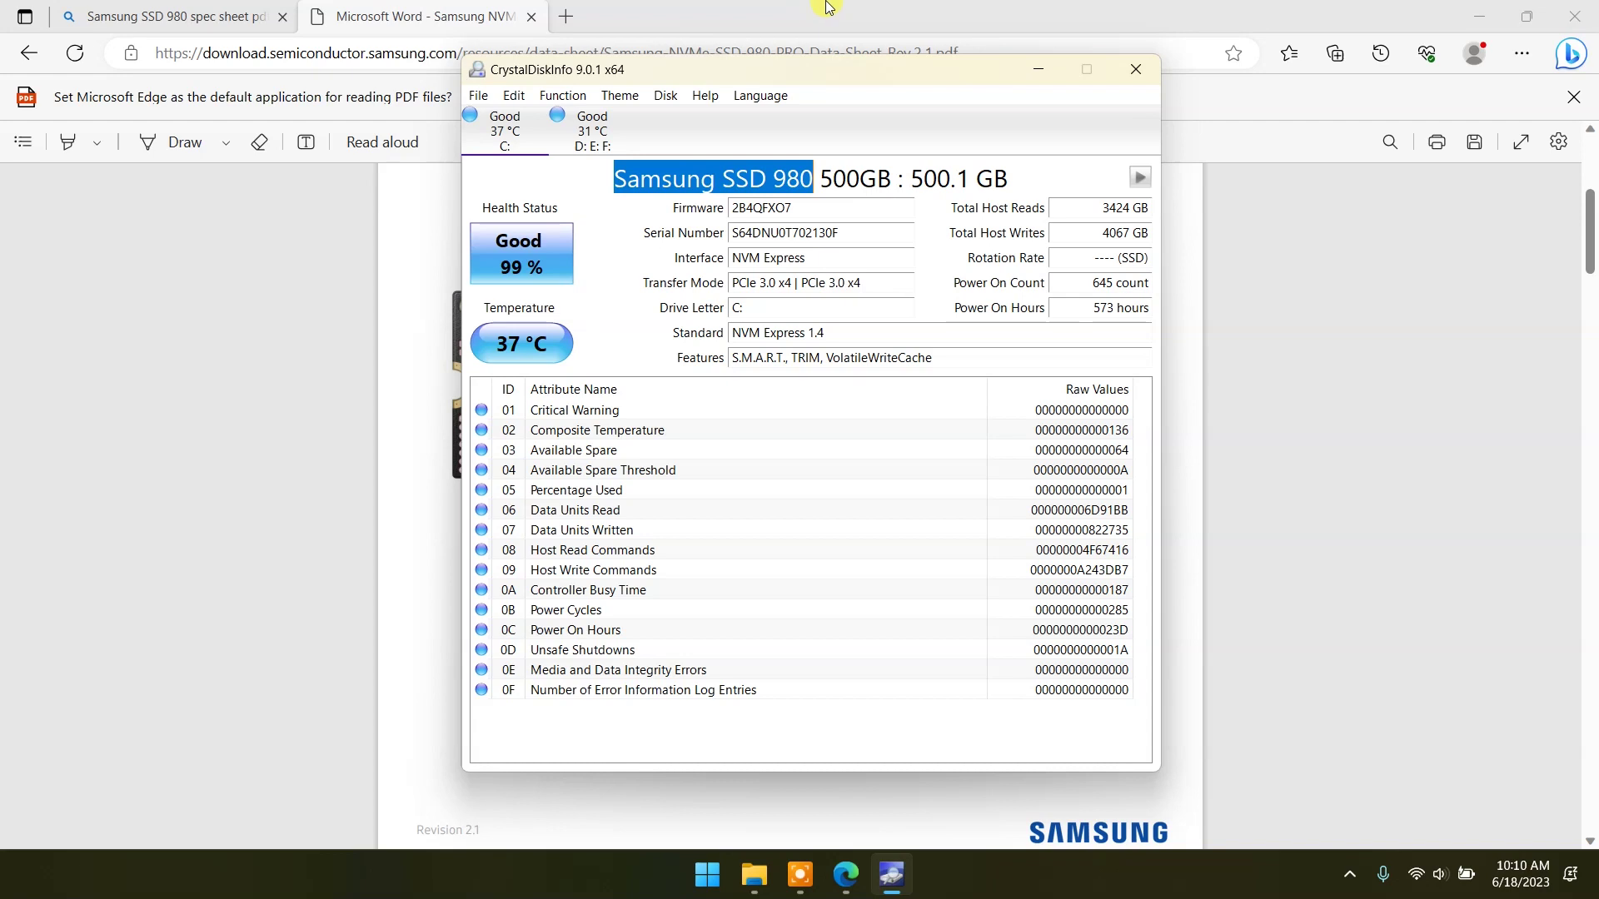
scroll(804, 424, "down", 15)
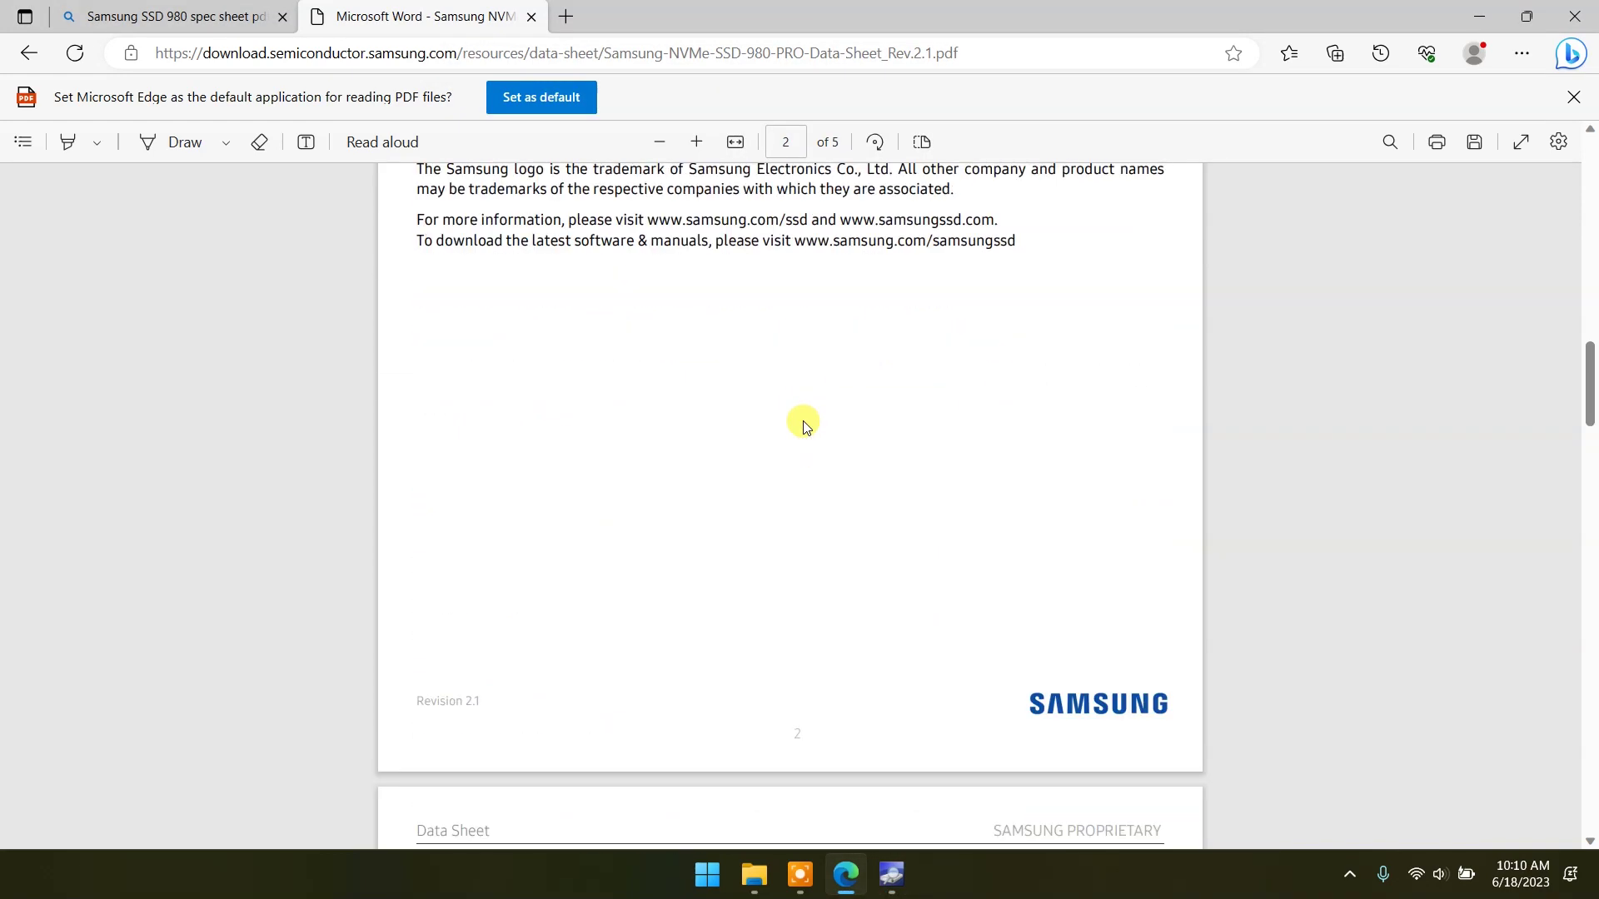
scroll(804, 425, "down", 10)
scroll(795, 418, "up", 3)
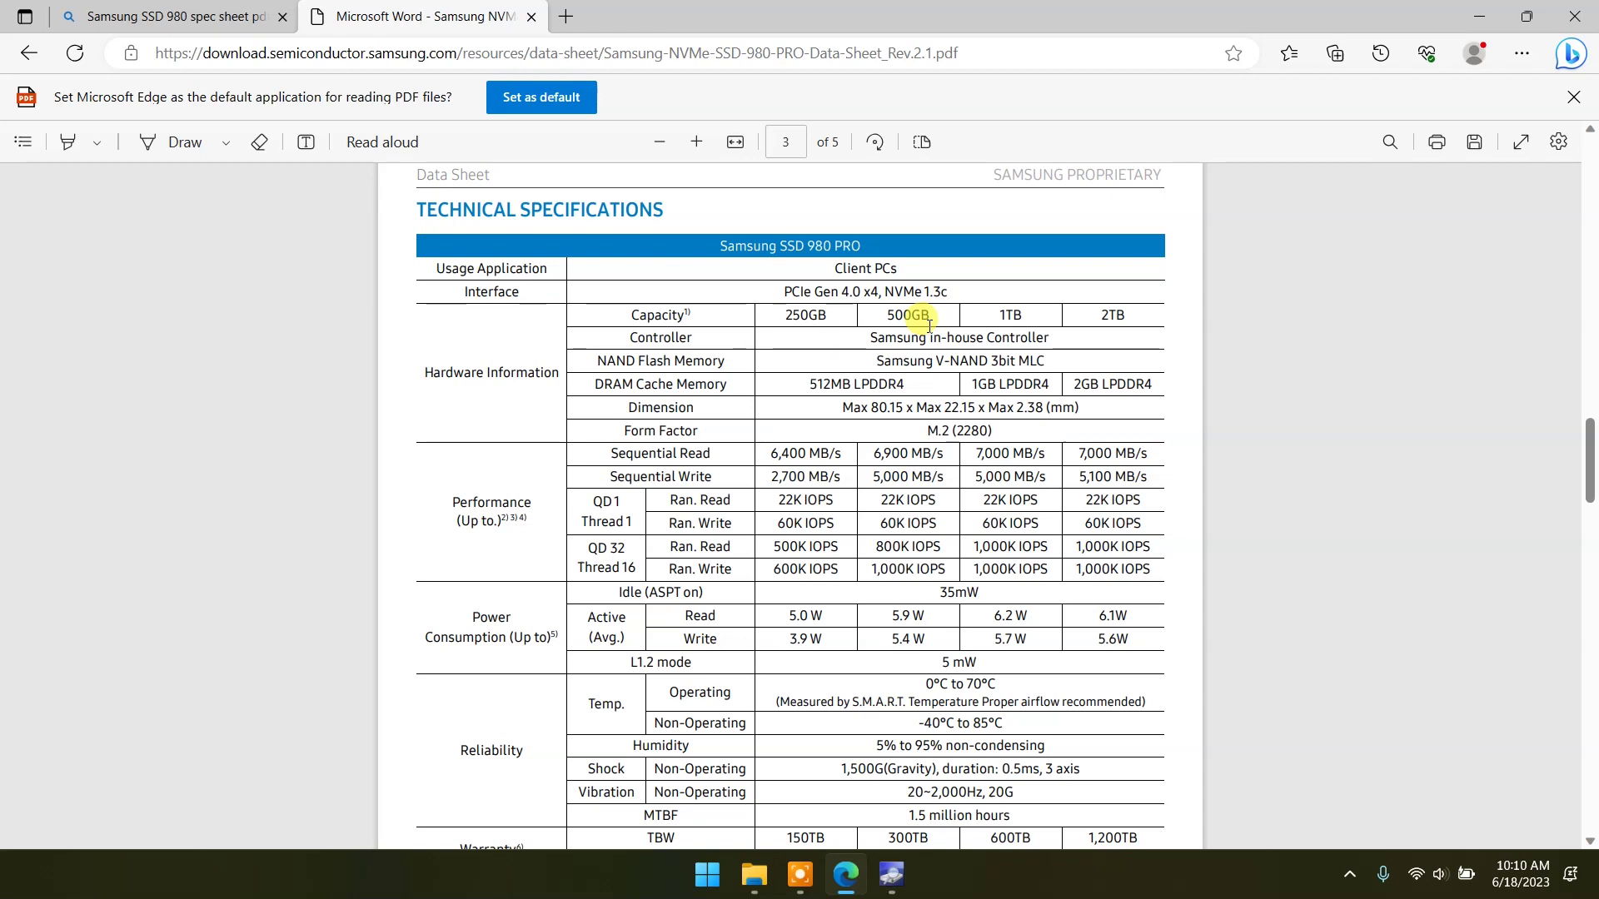
double_click(901, 319)
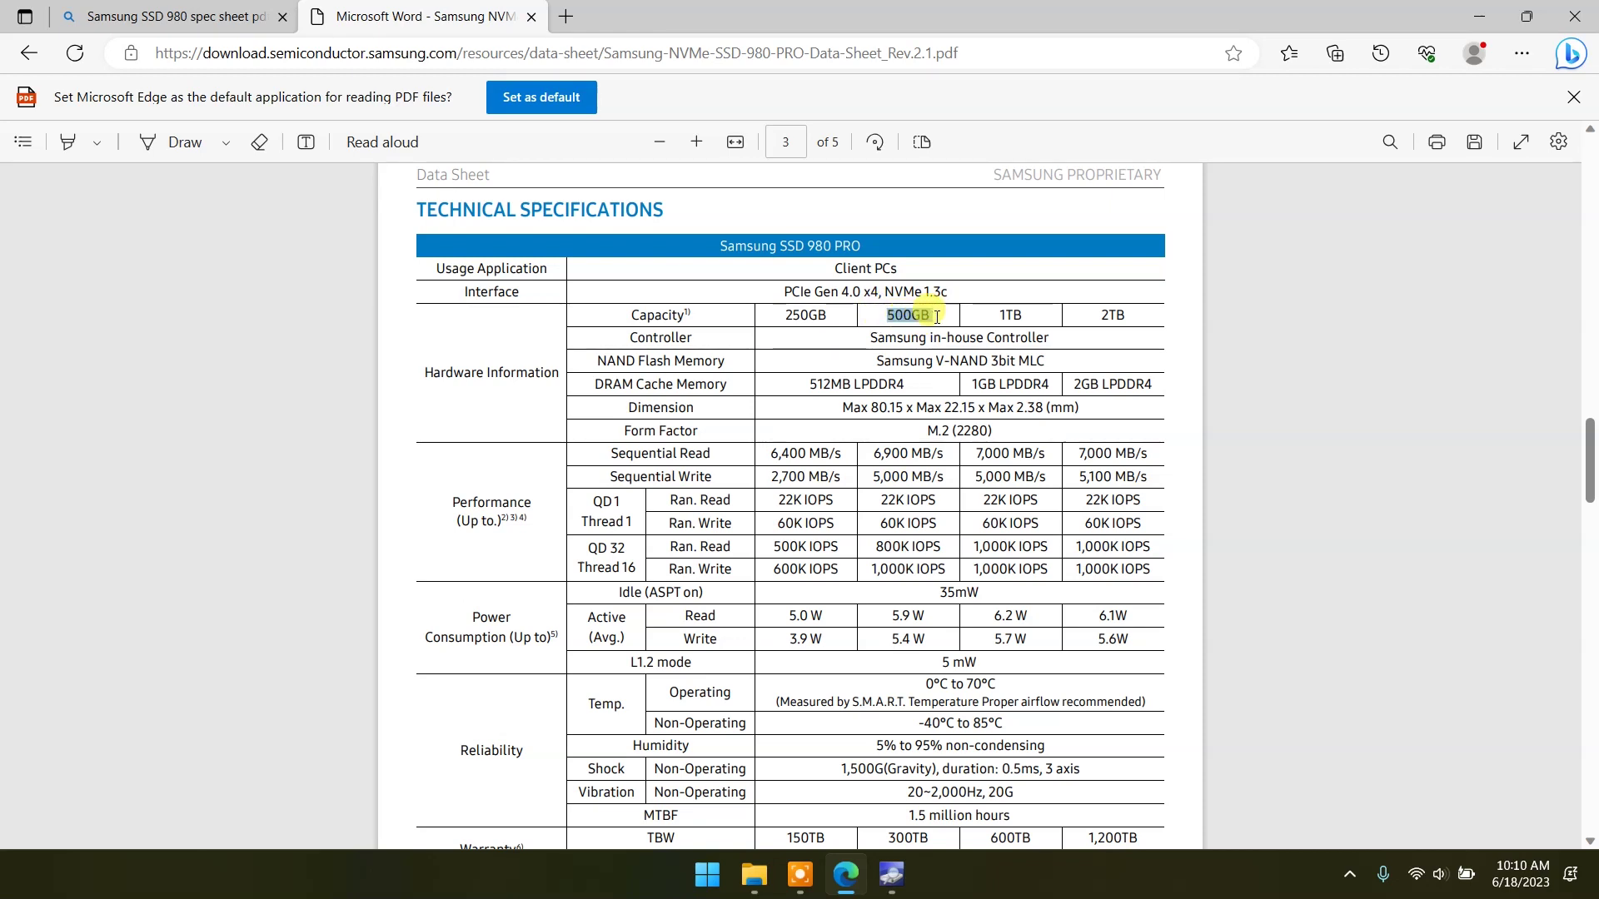
scroll(946, 580, "up", 2)
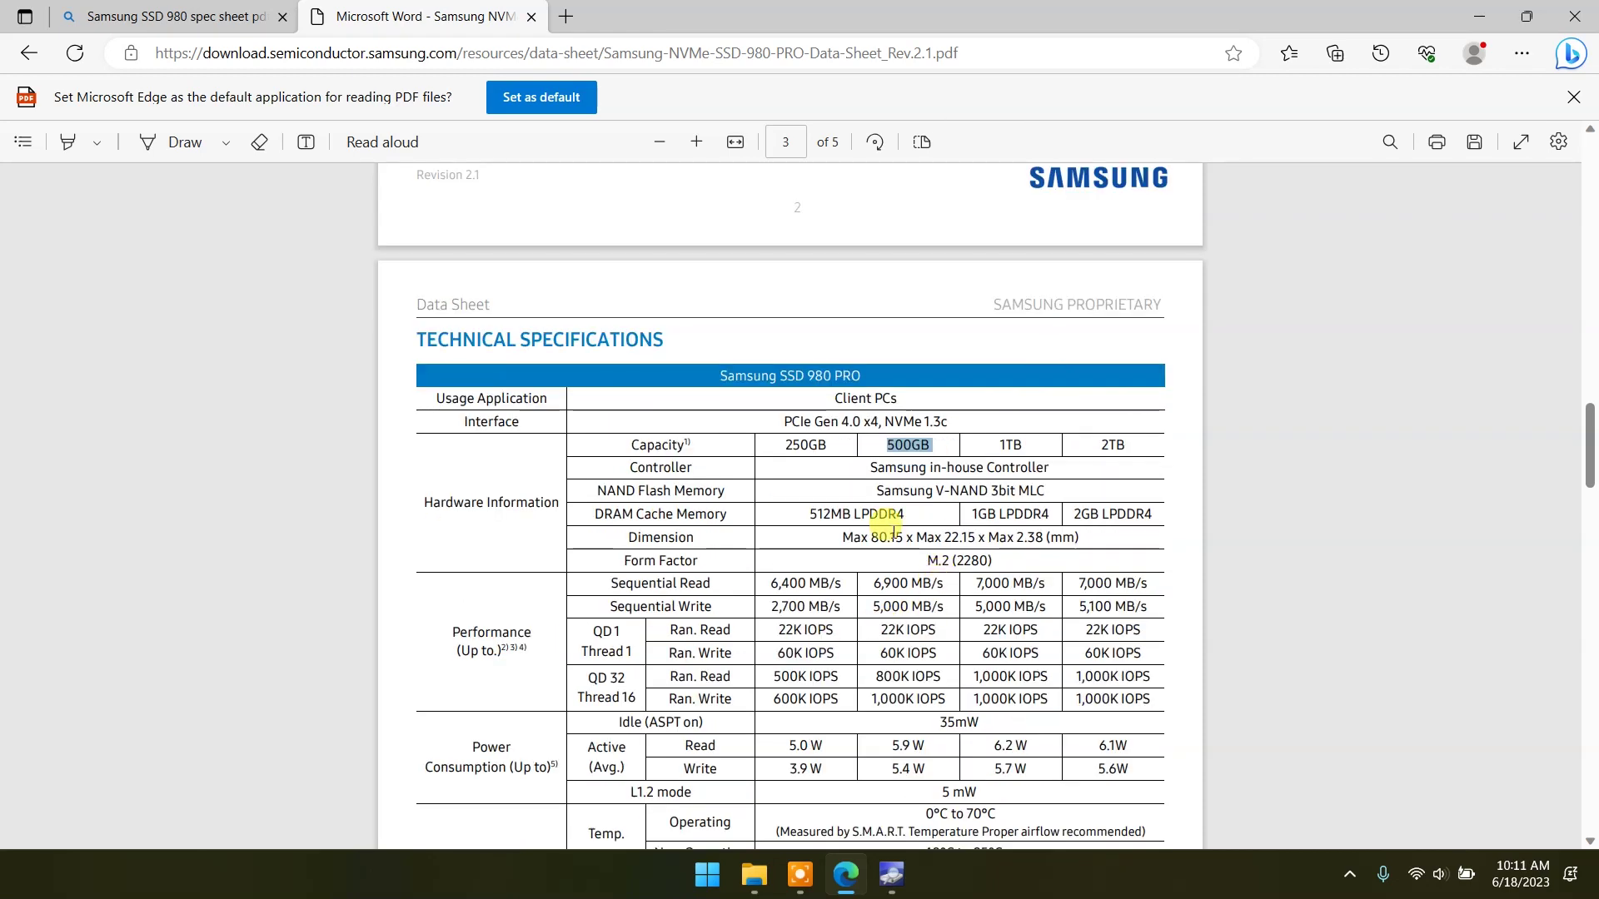
scroll(885, 525, "down", 5)
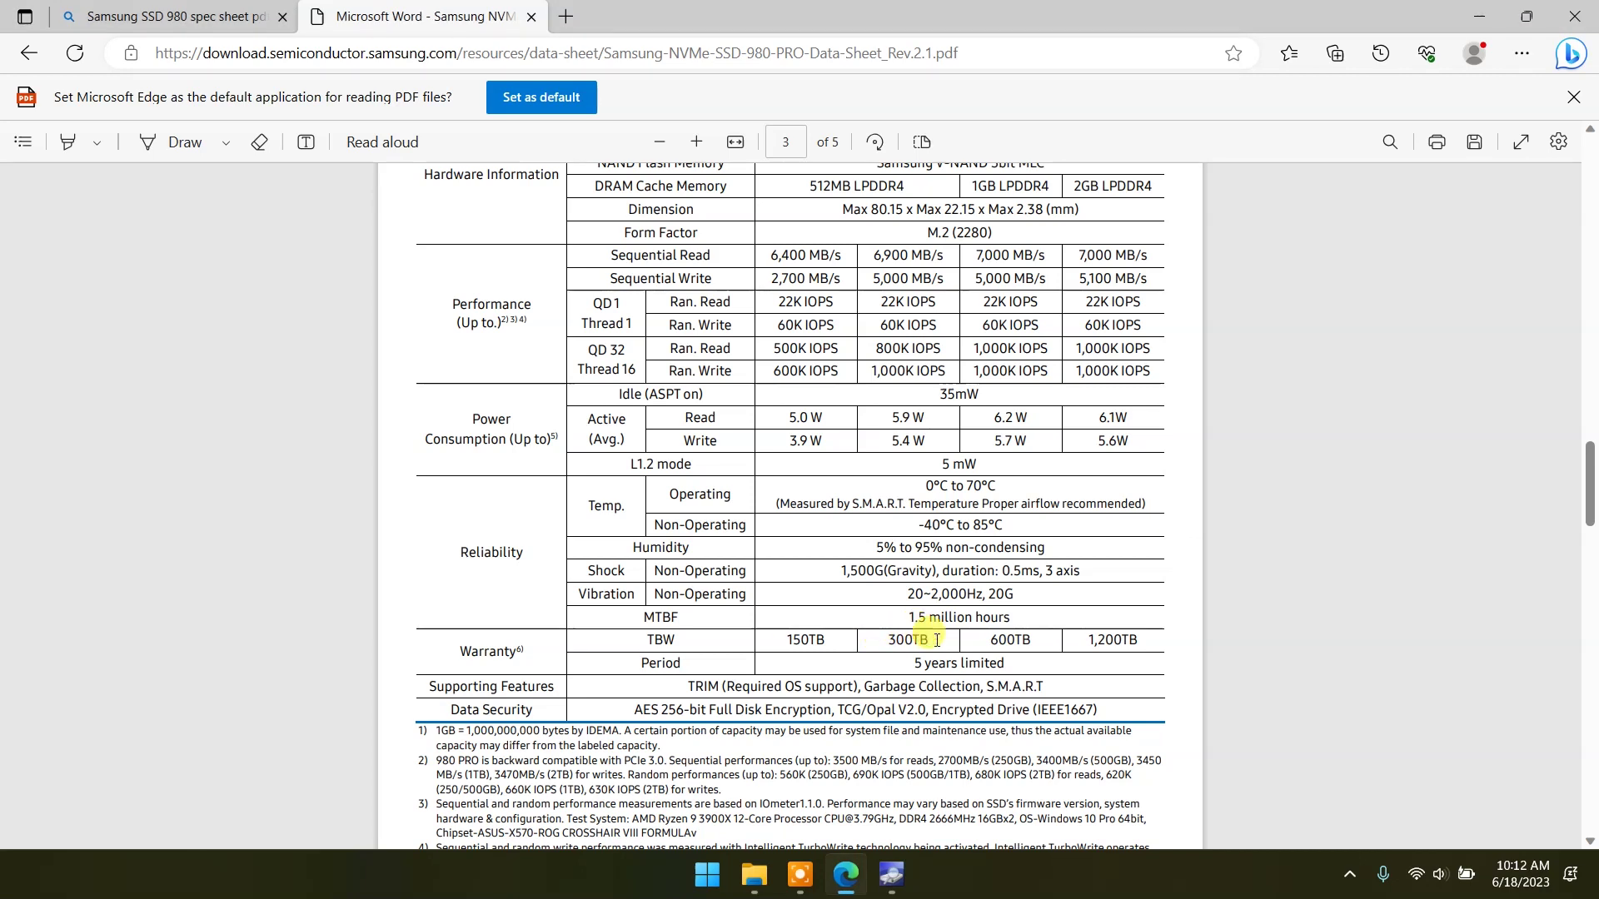
Step: Highlight the 300TB TBW figure and compare it with CrystalDiskInfo's host totals
double_click(886, 640)
right_click(880, 640)
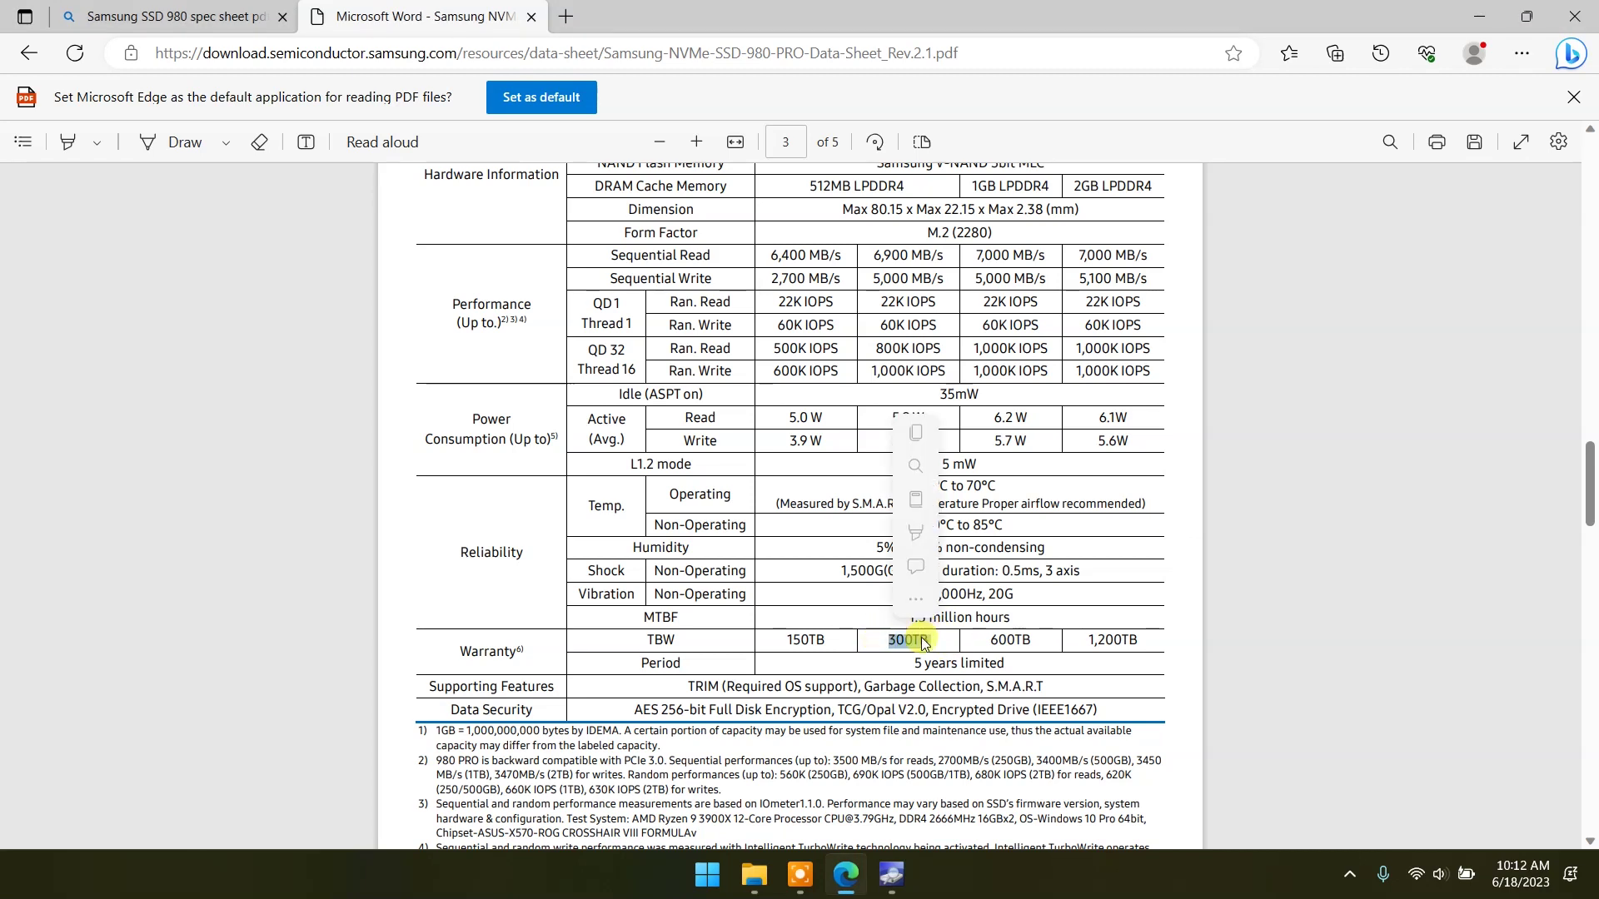
key("Escape")
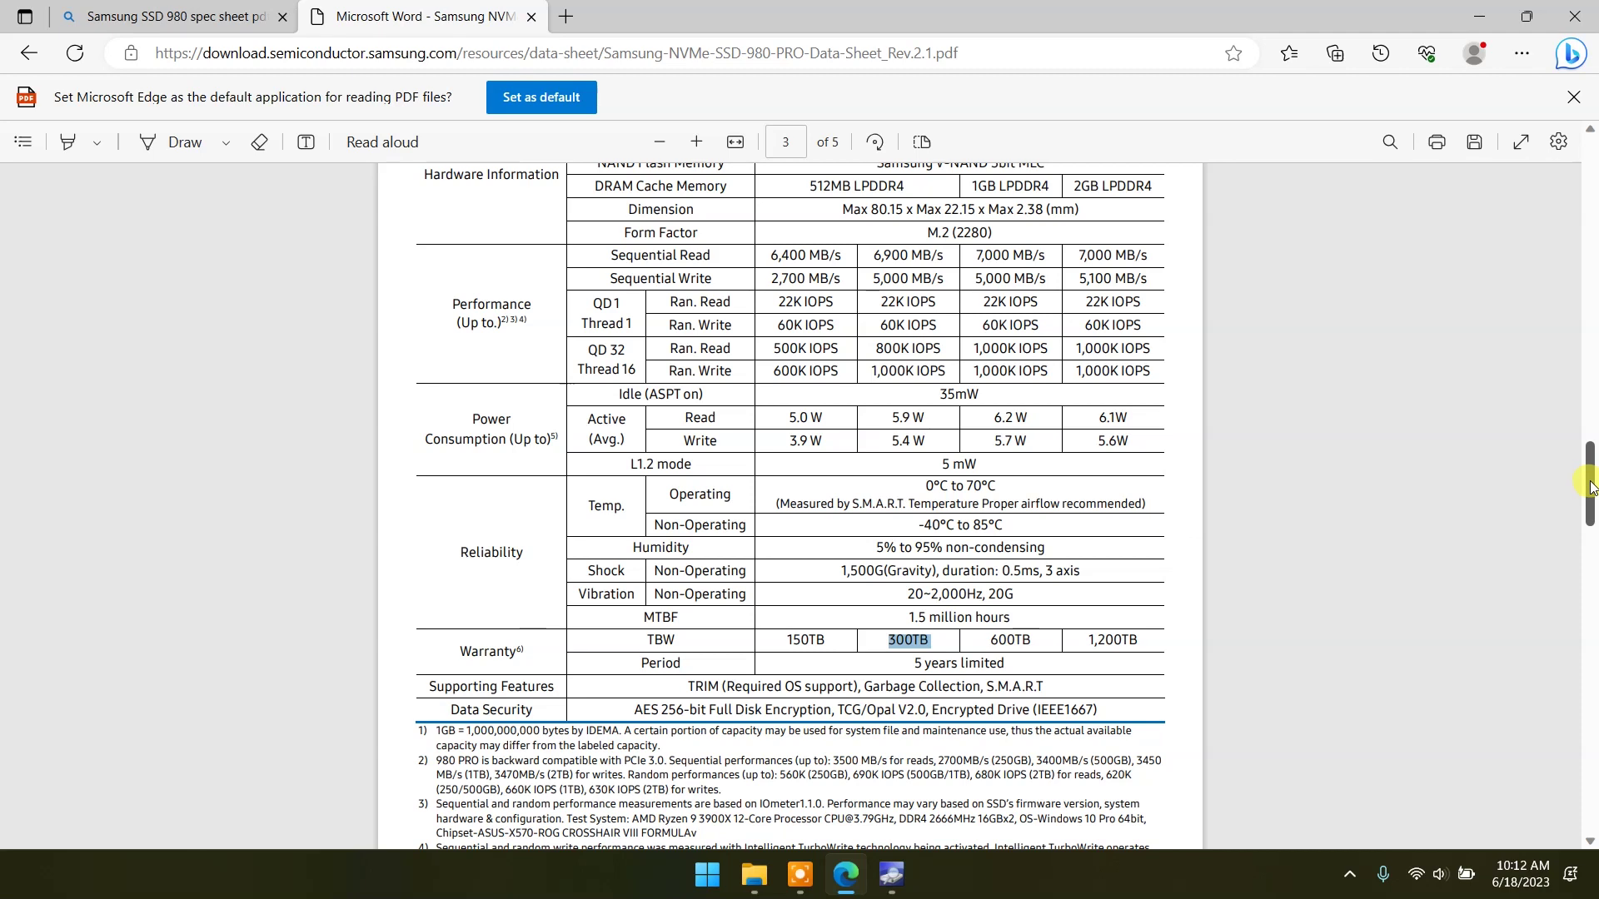
left_click_drag(1590, 487, 1590, 471)
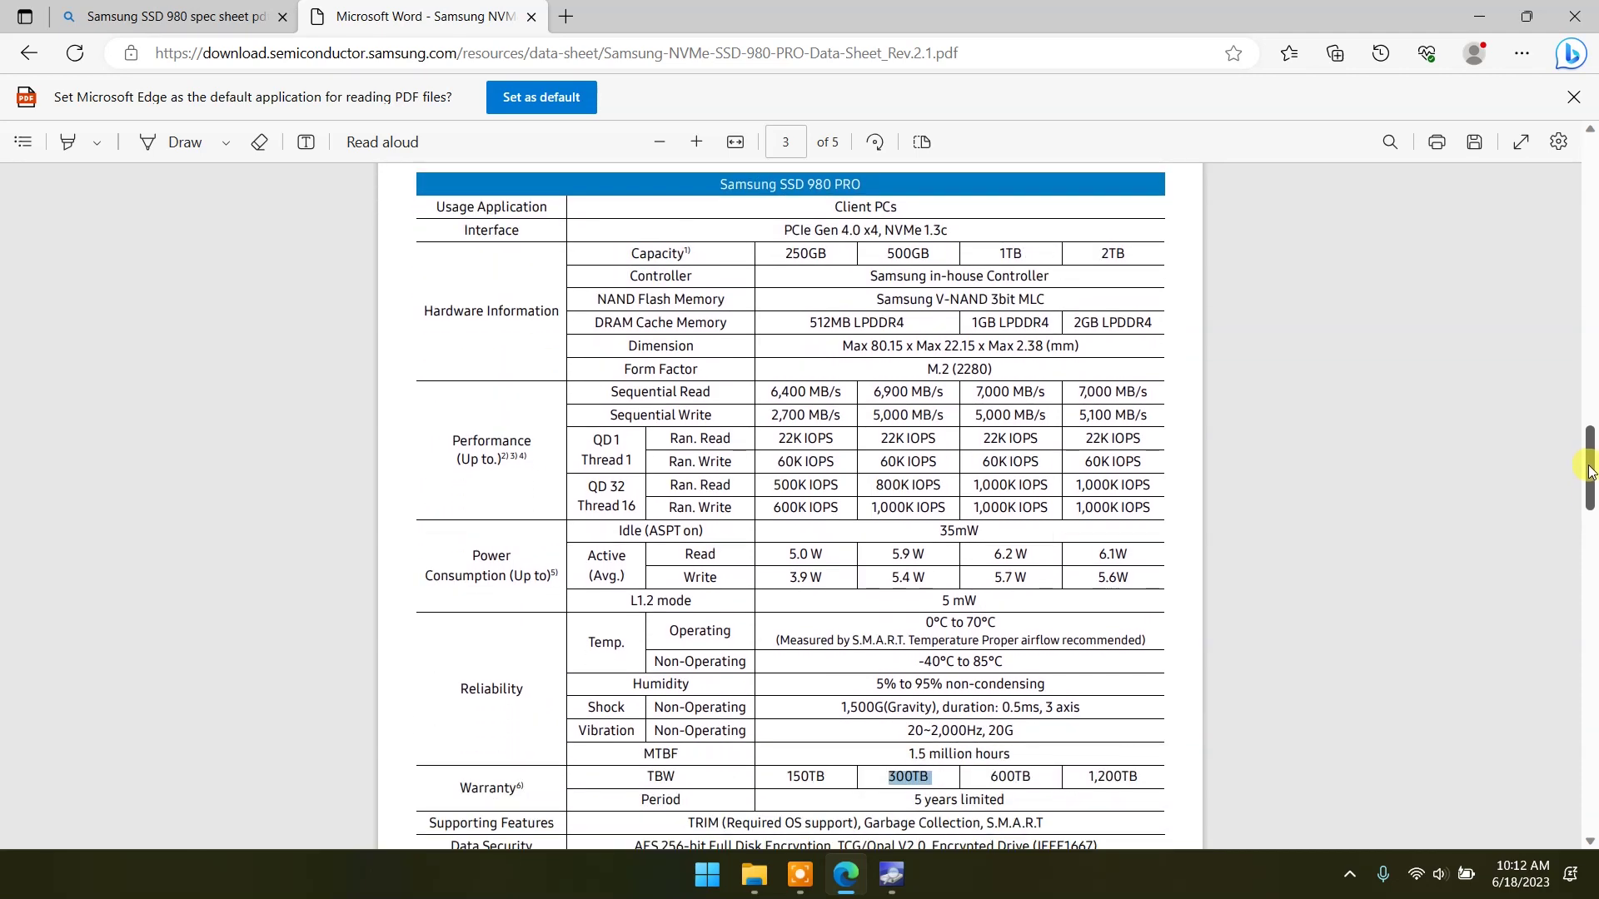
scroll(912, 259, "down", 3)
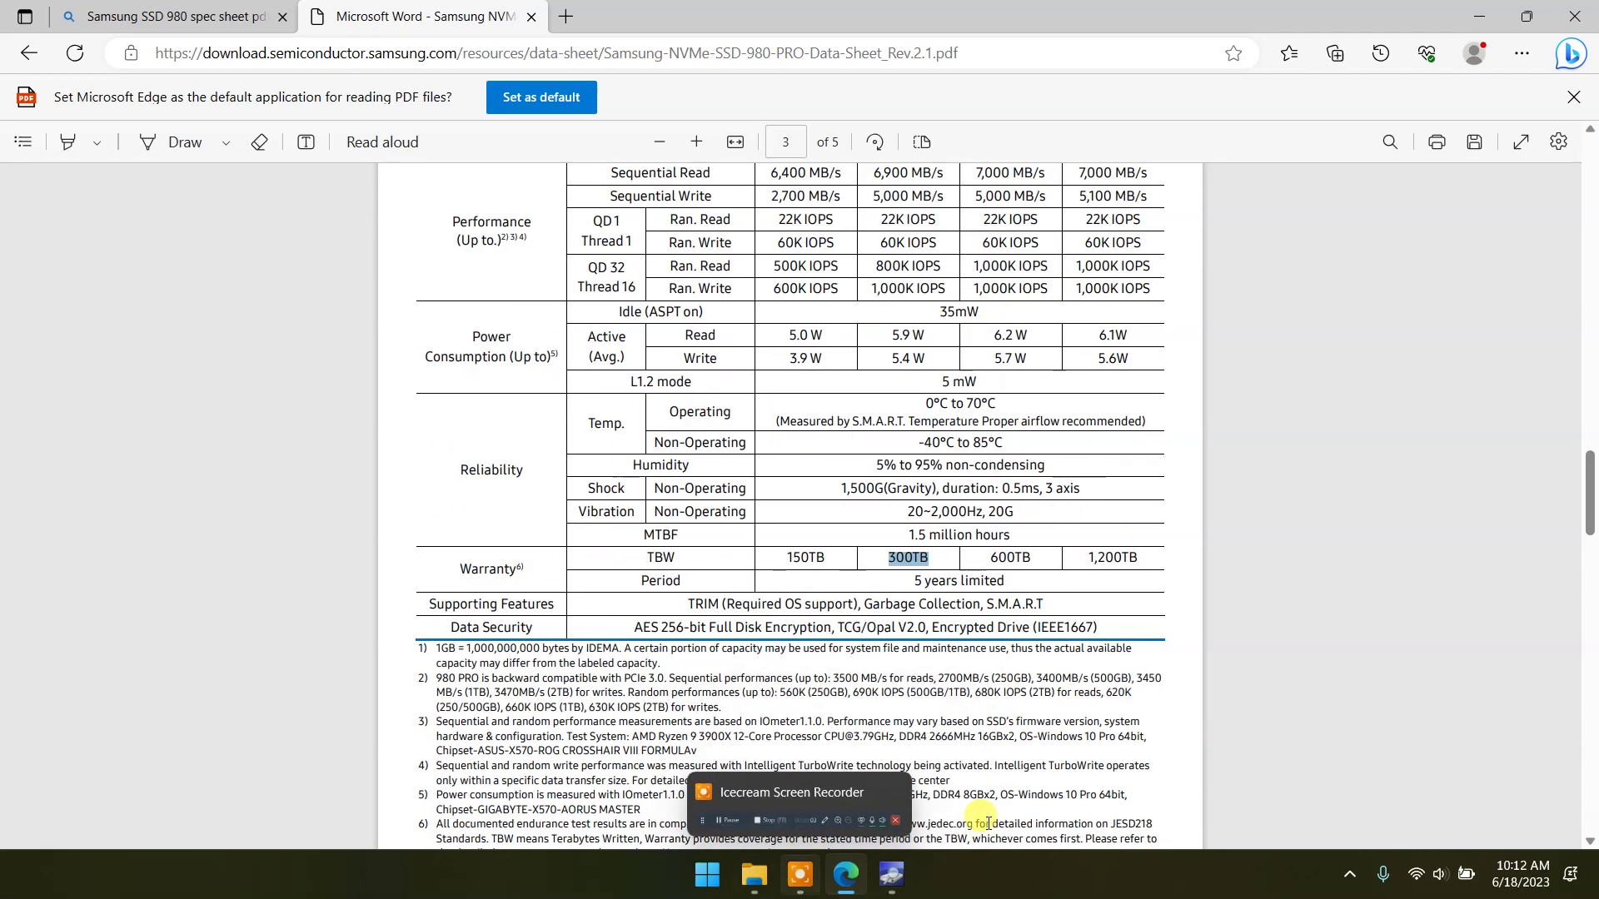
left_click(913, 857)
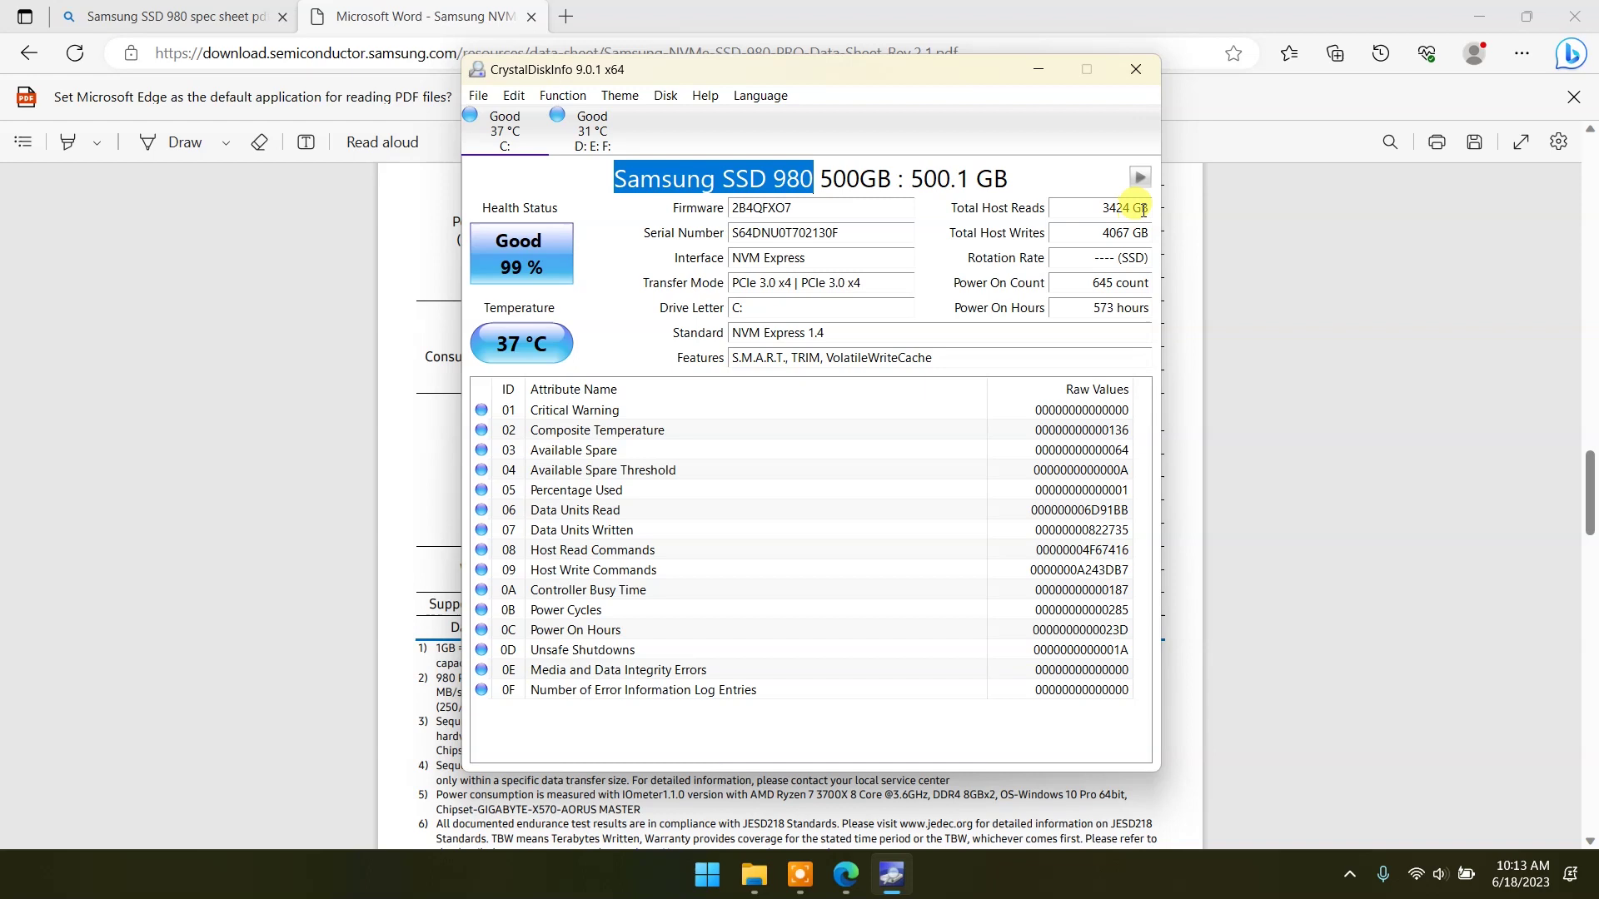
key("alt+Tab")
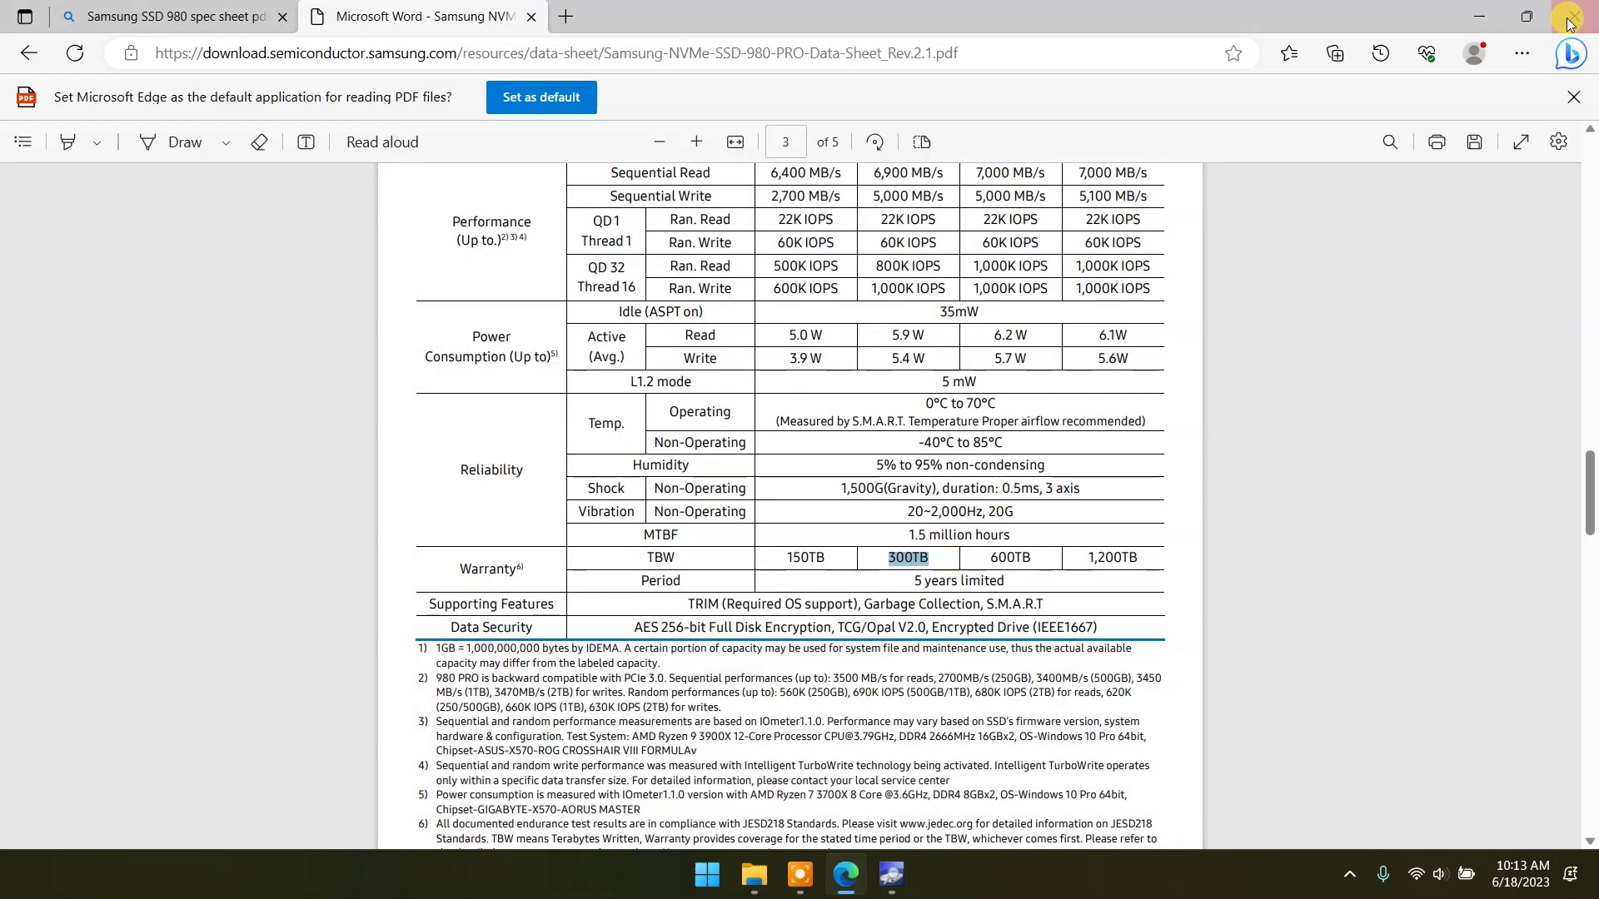
Step: Close Edge and restore CrystalDiskInfo showing 4067 GB host writes
left_click(1568, 23)
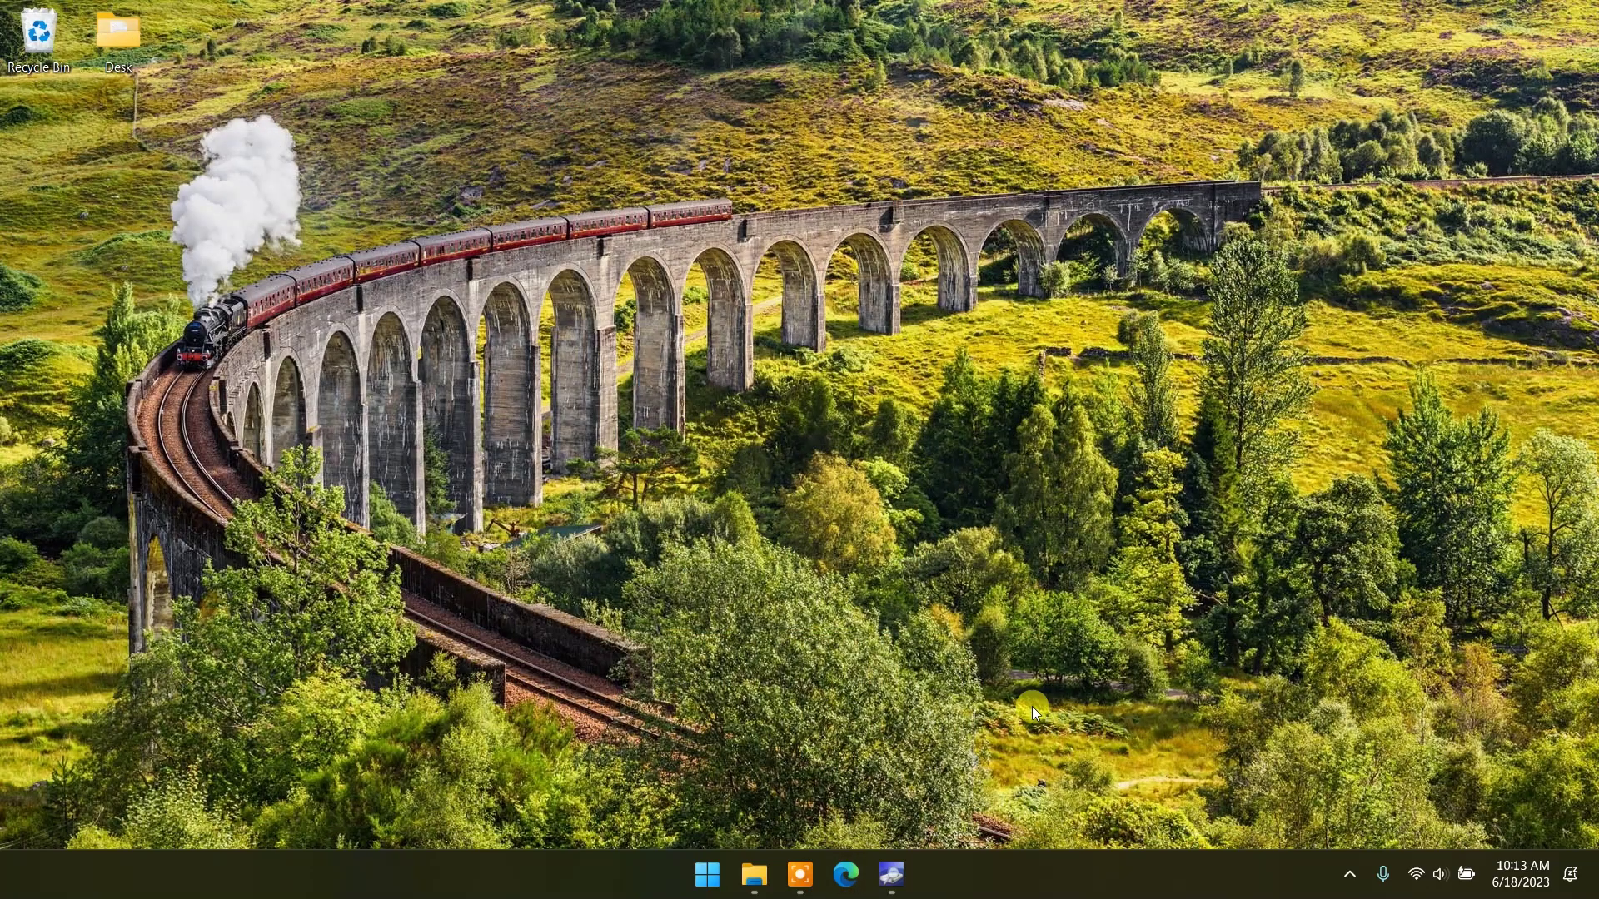
left_click(891, 872)
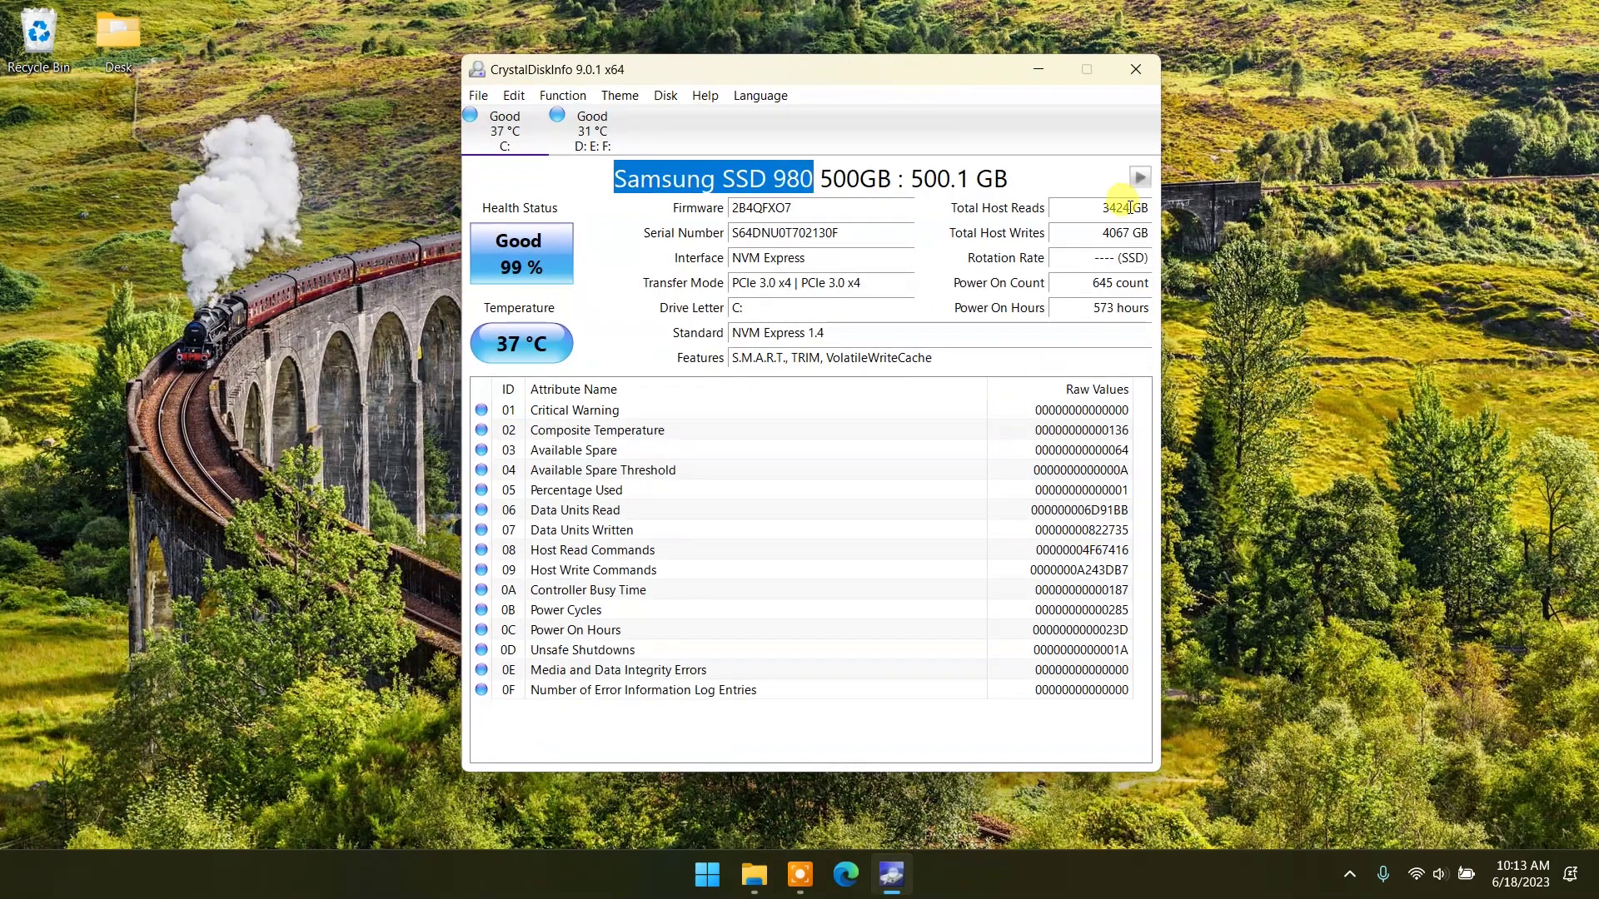
left_click(1202, 236)
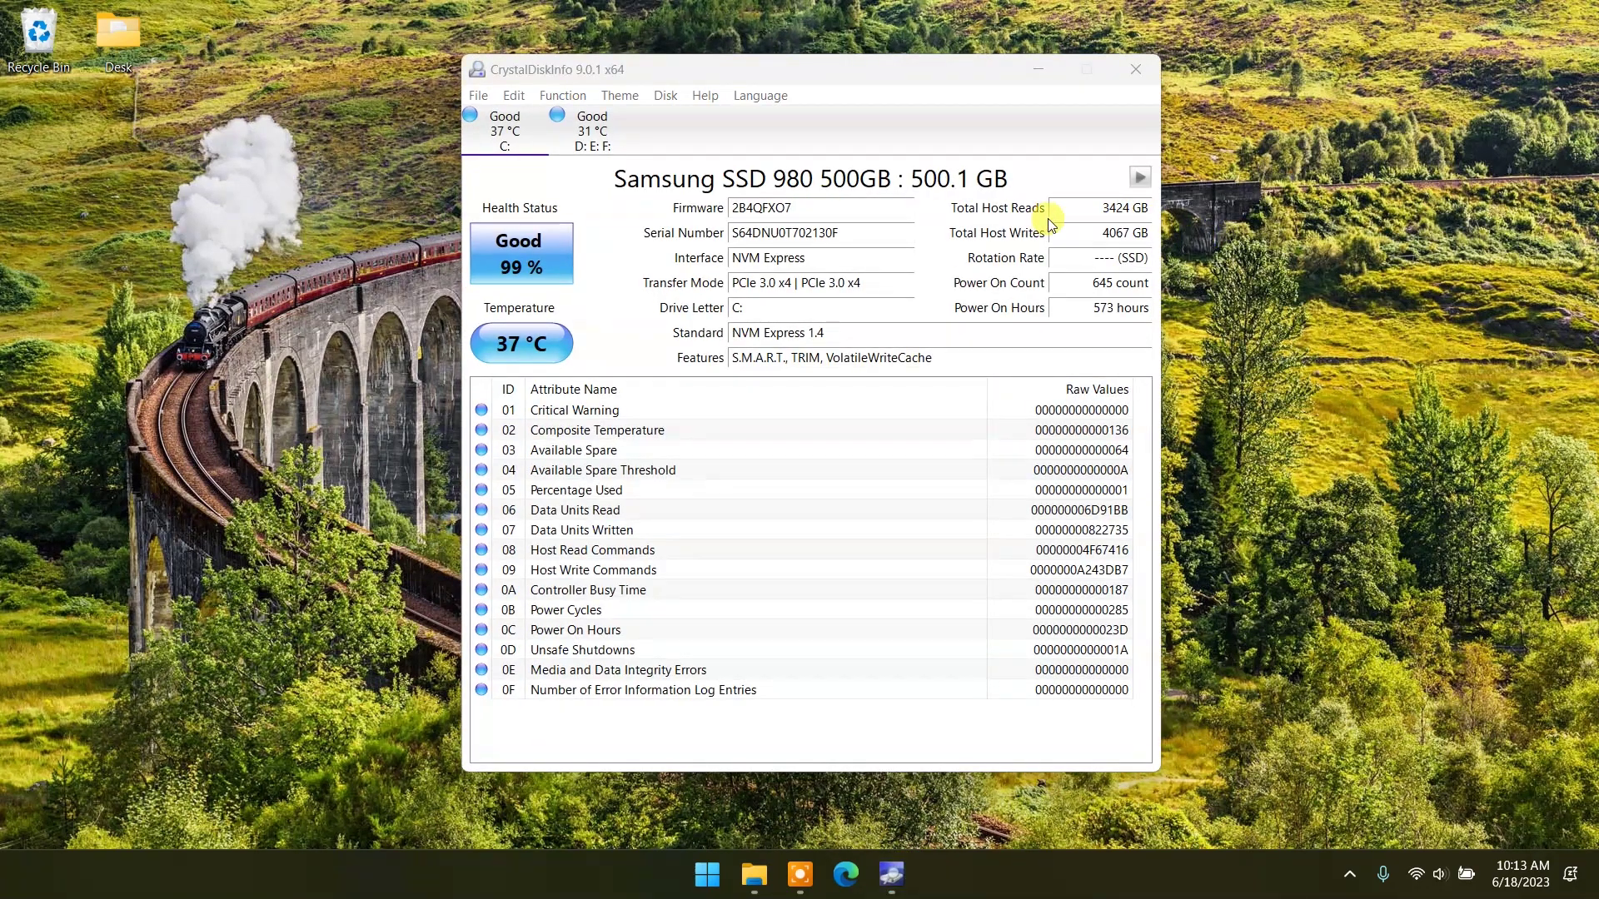